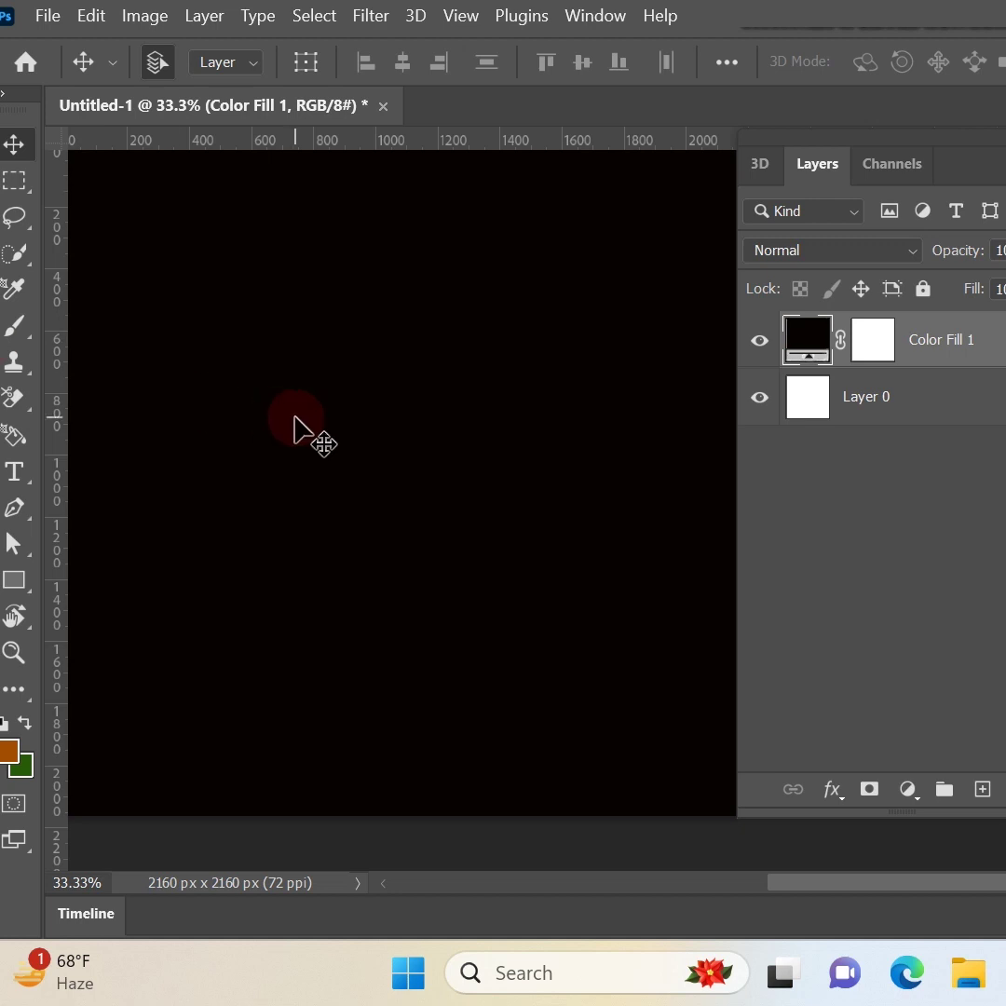
- Add a new layer and place the wood-plank photo across the lower half of the black canvas
click(983, 791)
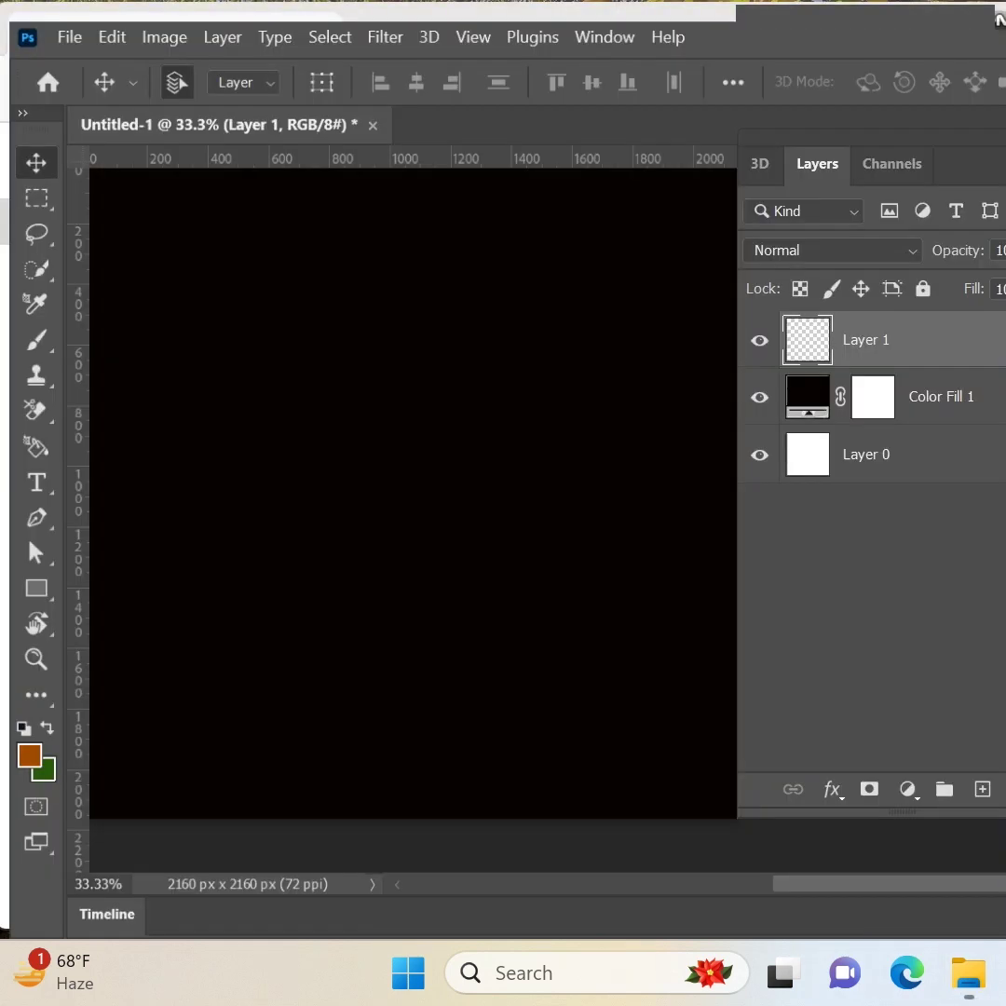
drag(664, 382, 308, 522)
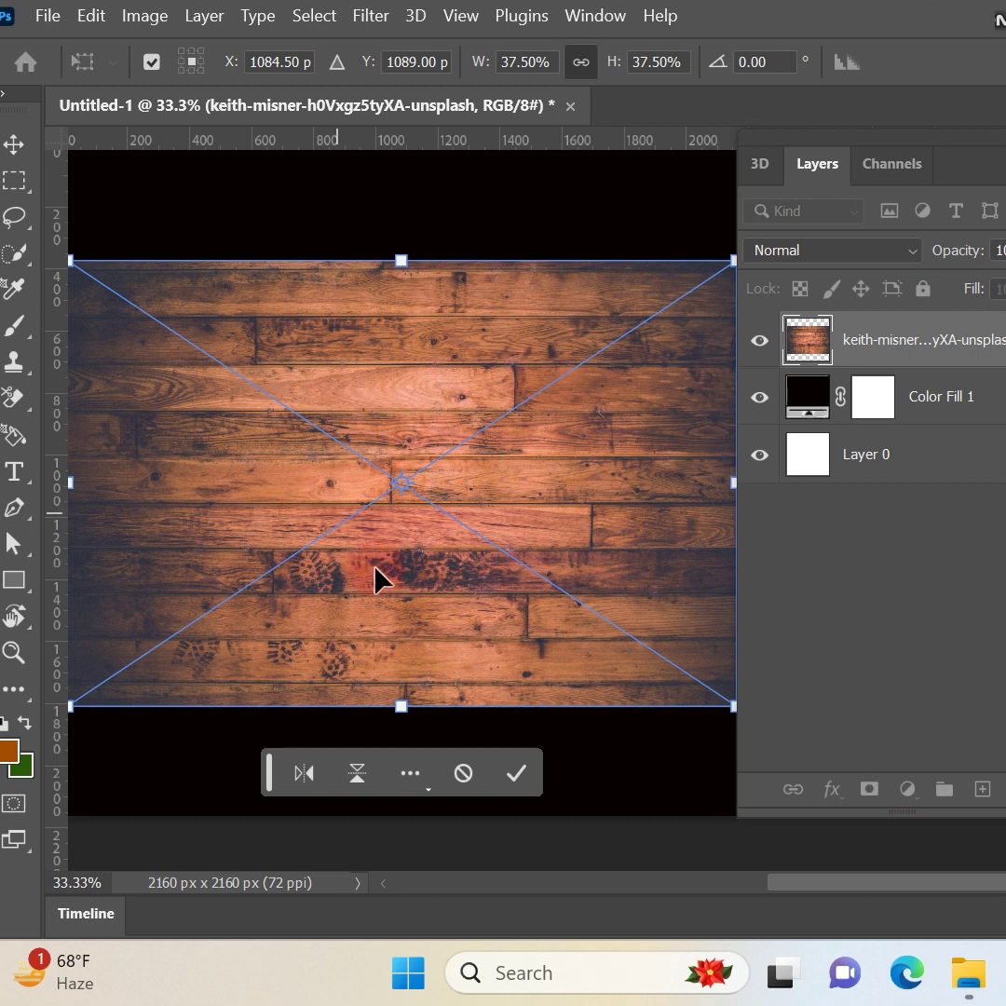
drag(410, 604, 415, 677)
drag(401, 324, 417, 472)
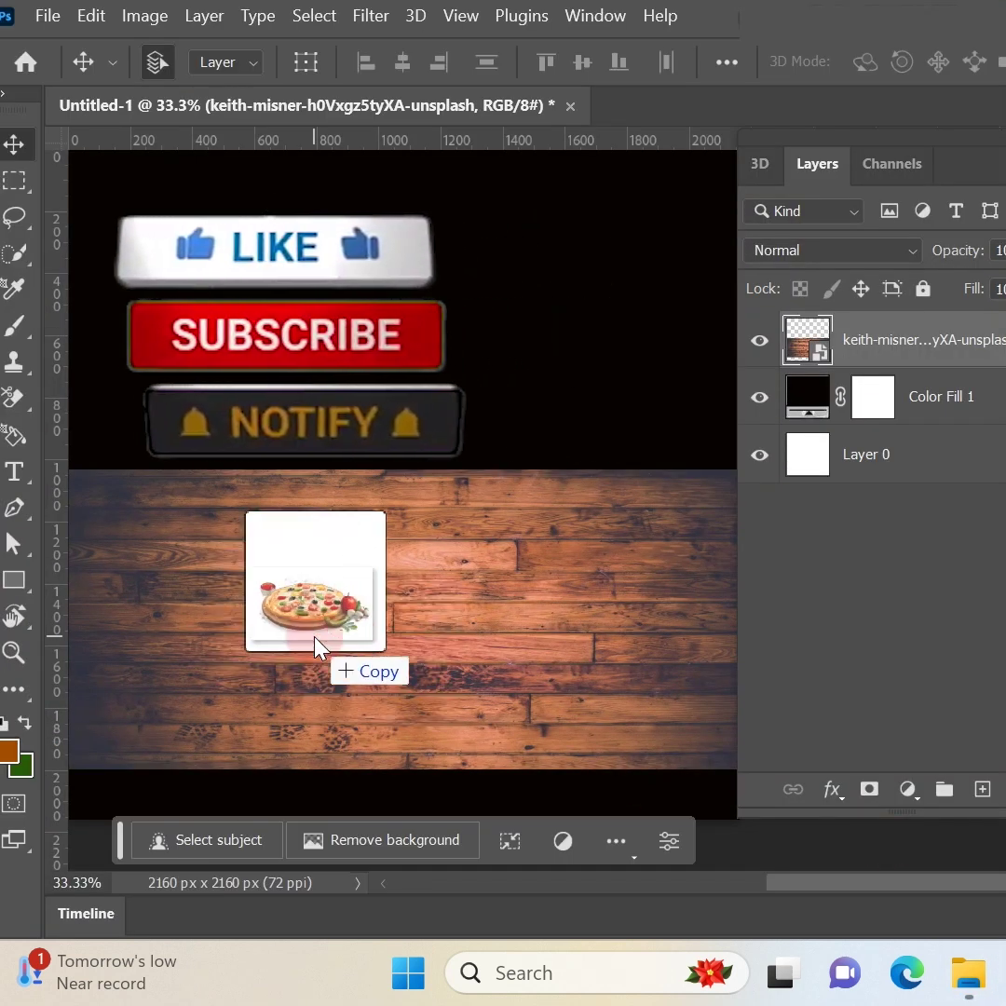
- Place the pizza PNG on the wood table at about 262% scale, then add an empty layer
drag(651, 790, 315, 646)
drag(420, 539, 377, 595)
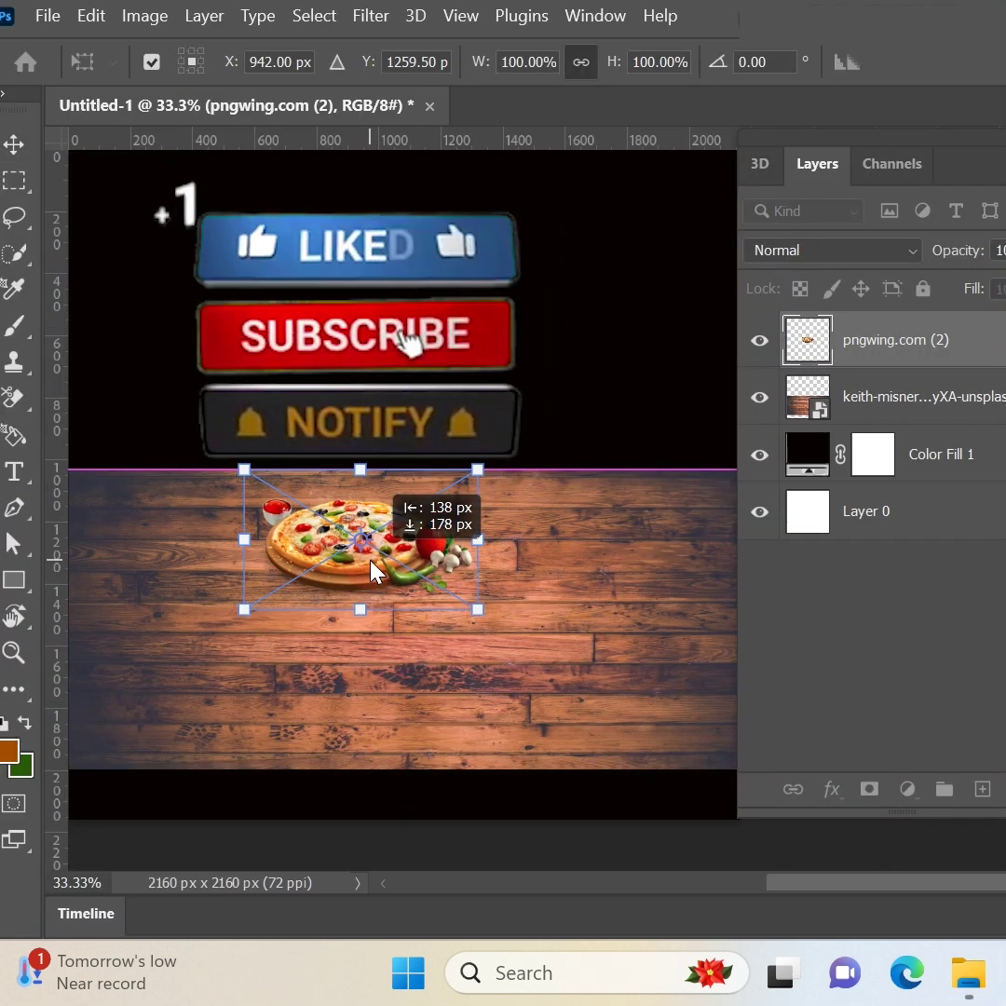
drag(476, 609, 715, 750)
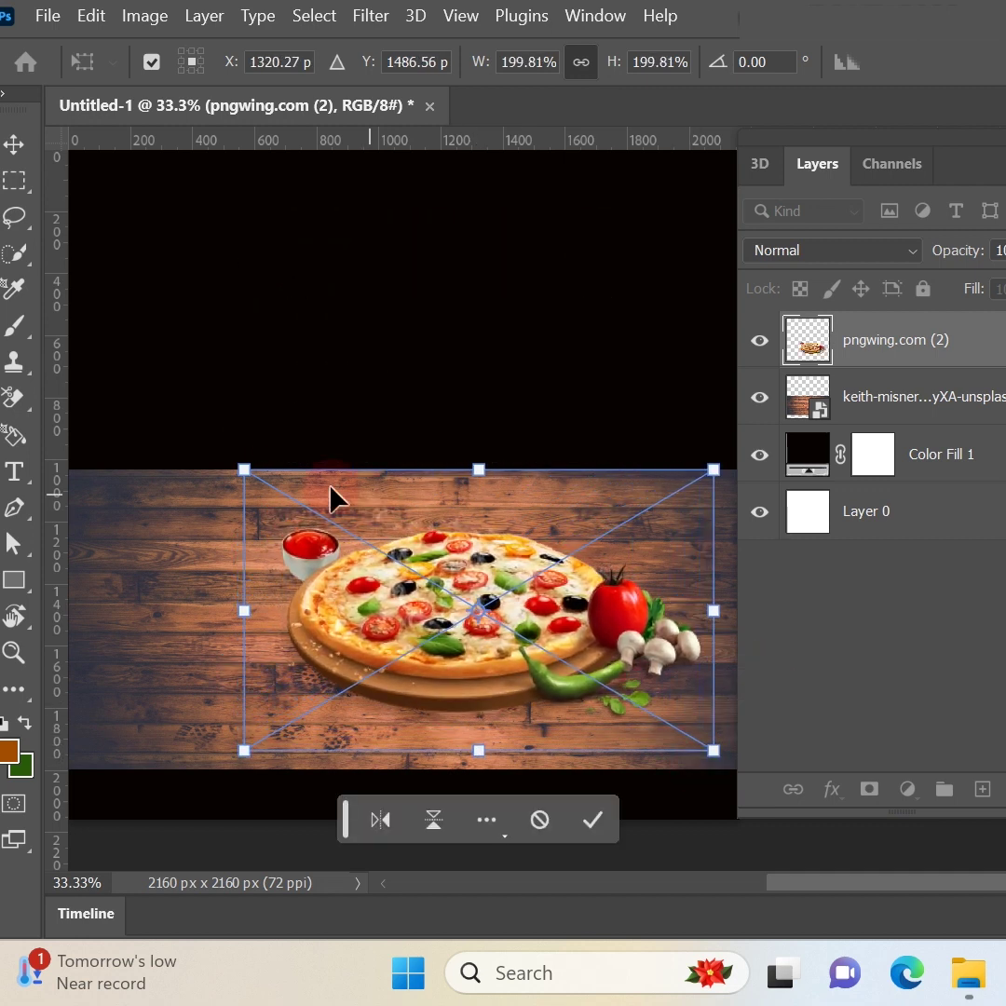
drag(244, 471, 170, 427)
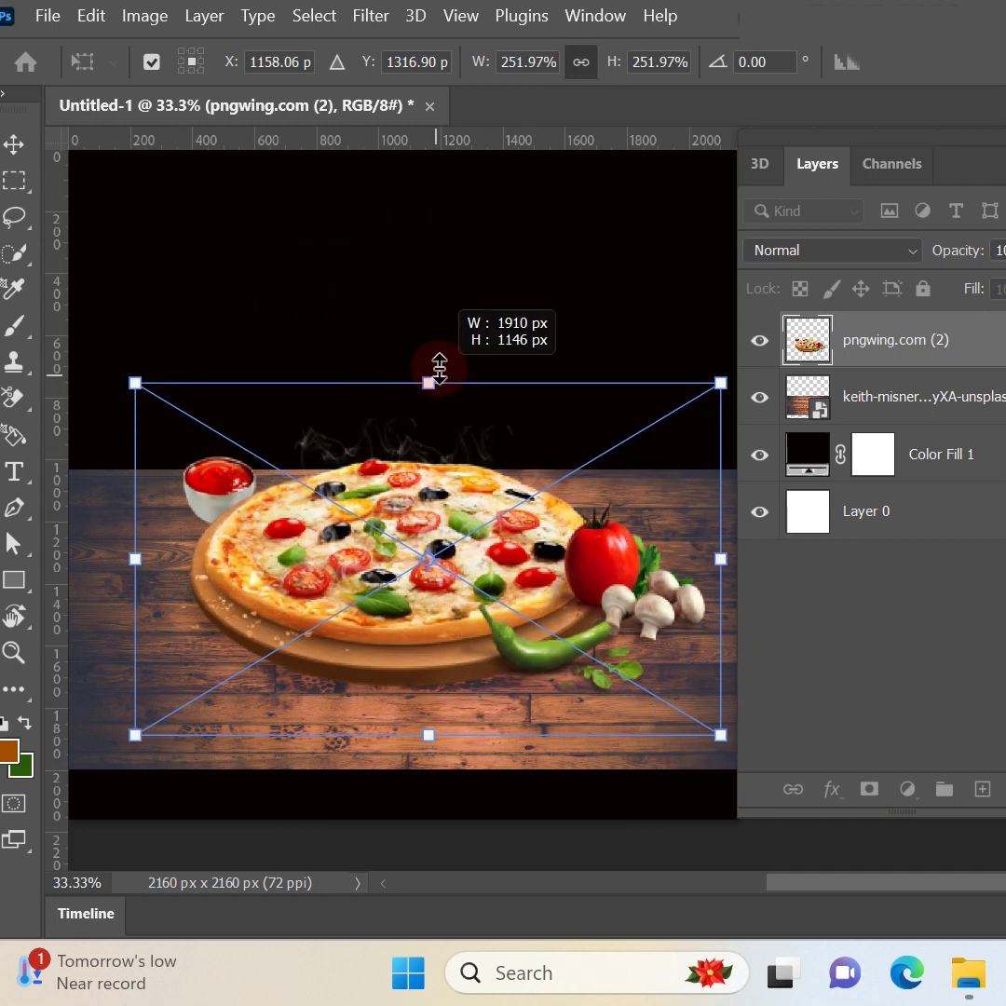
drag(426, 427, 429, 366)
drag(393, 533, 395, 518)
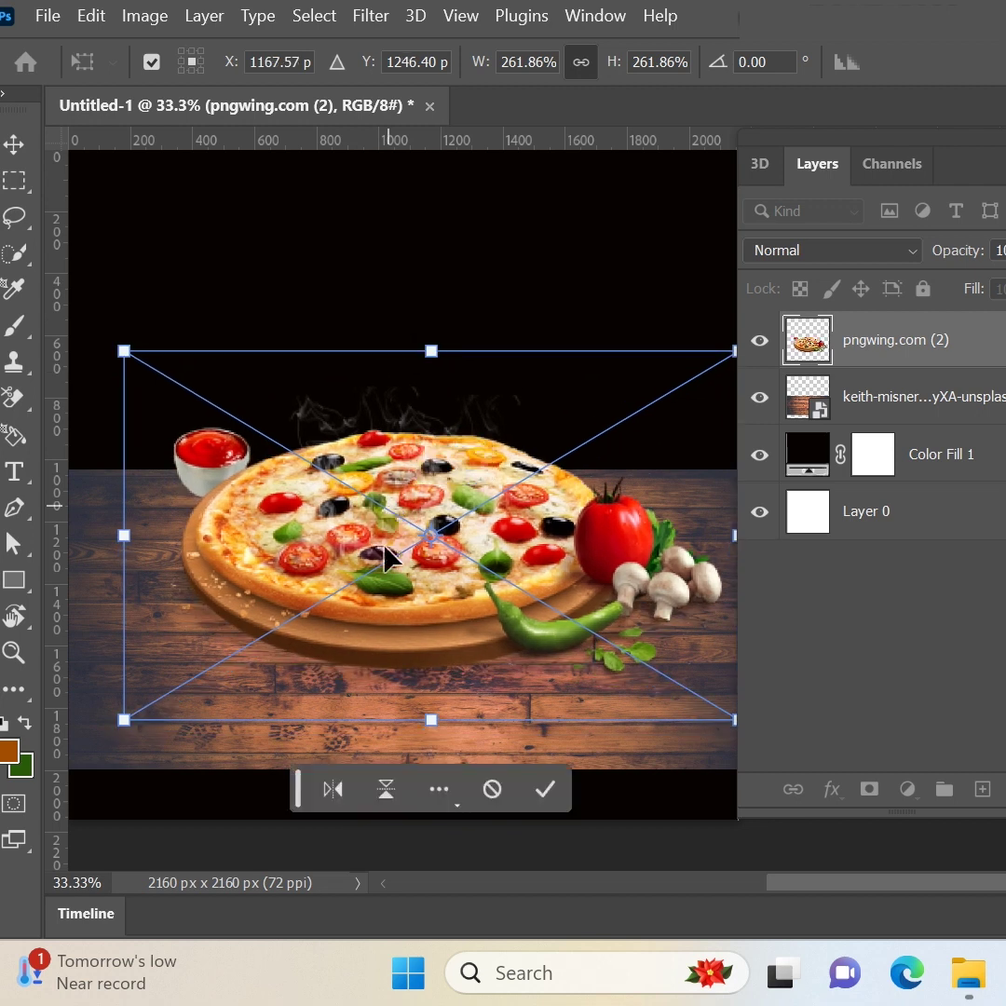
click(545, 789)
key(shift+u)
click(982, 791)
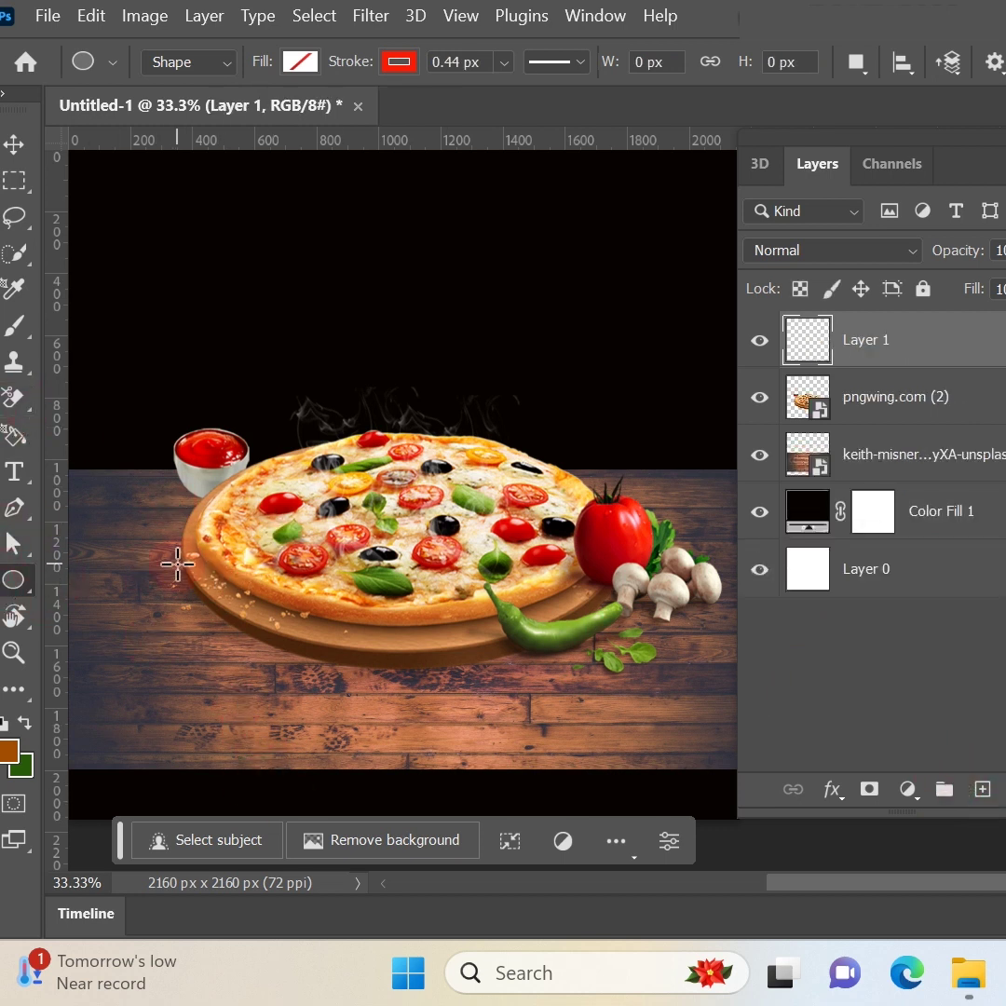
- Draw a wide ellipse across the pizza's base with black fill and no stroke, shifted down-left
mouse_move(161, 555)
mouse_down()
mouse_move(679, 652)
mouse_move(674, 631)
mouse_up()
click(298, 62)
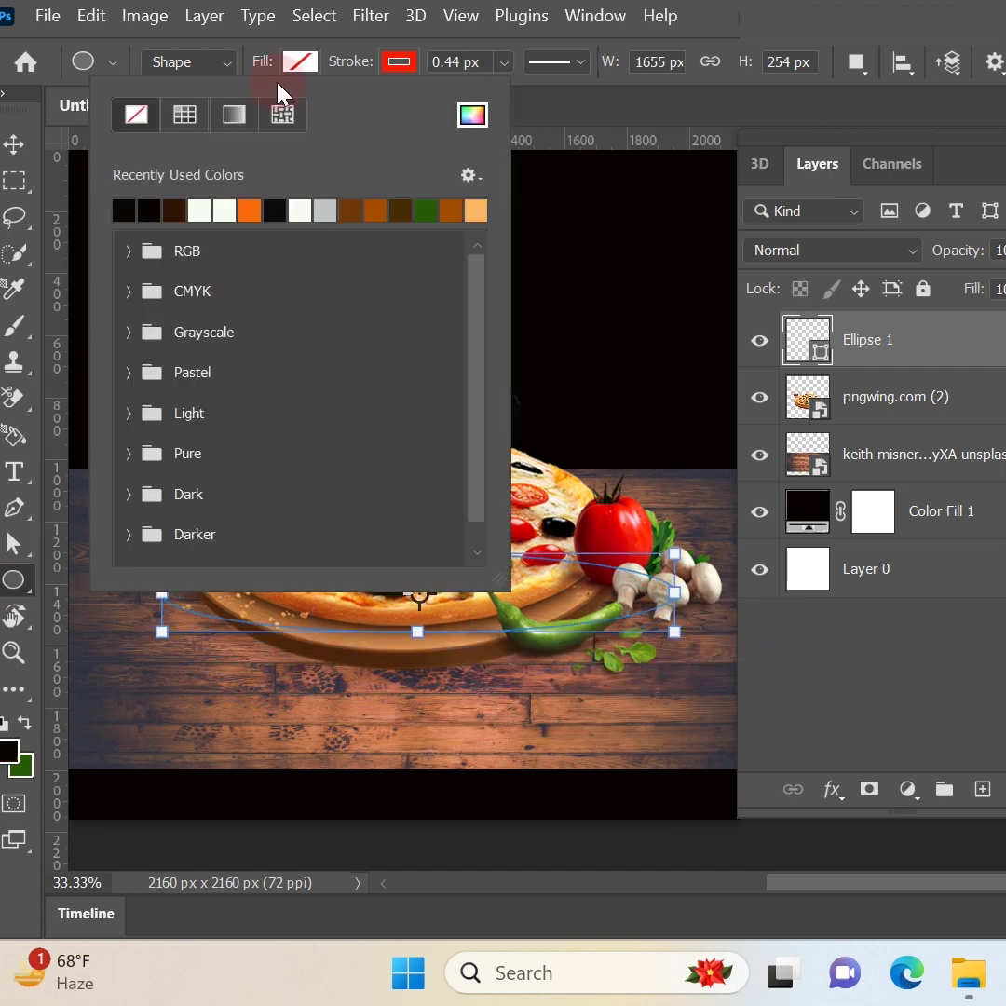
click(123, 210)
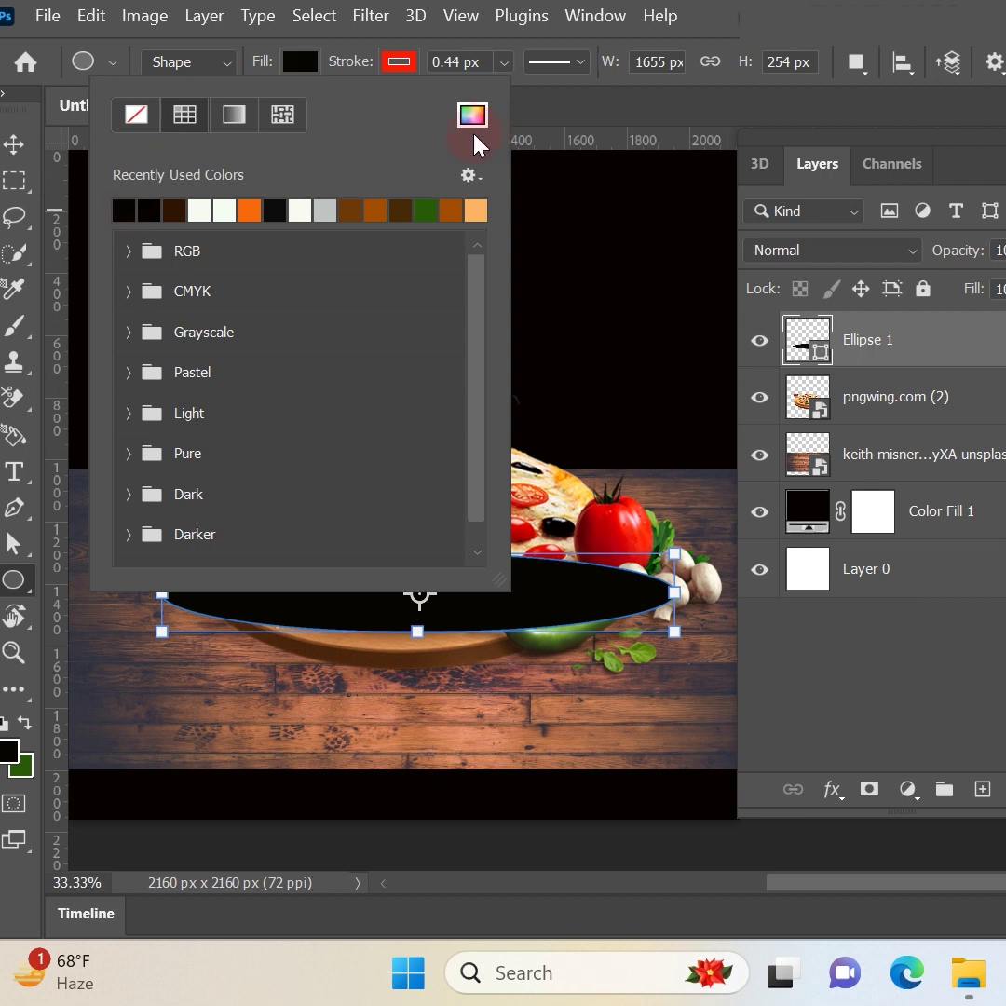
click(400, 62)
click(235, 114)
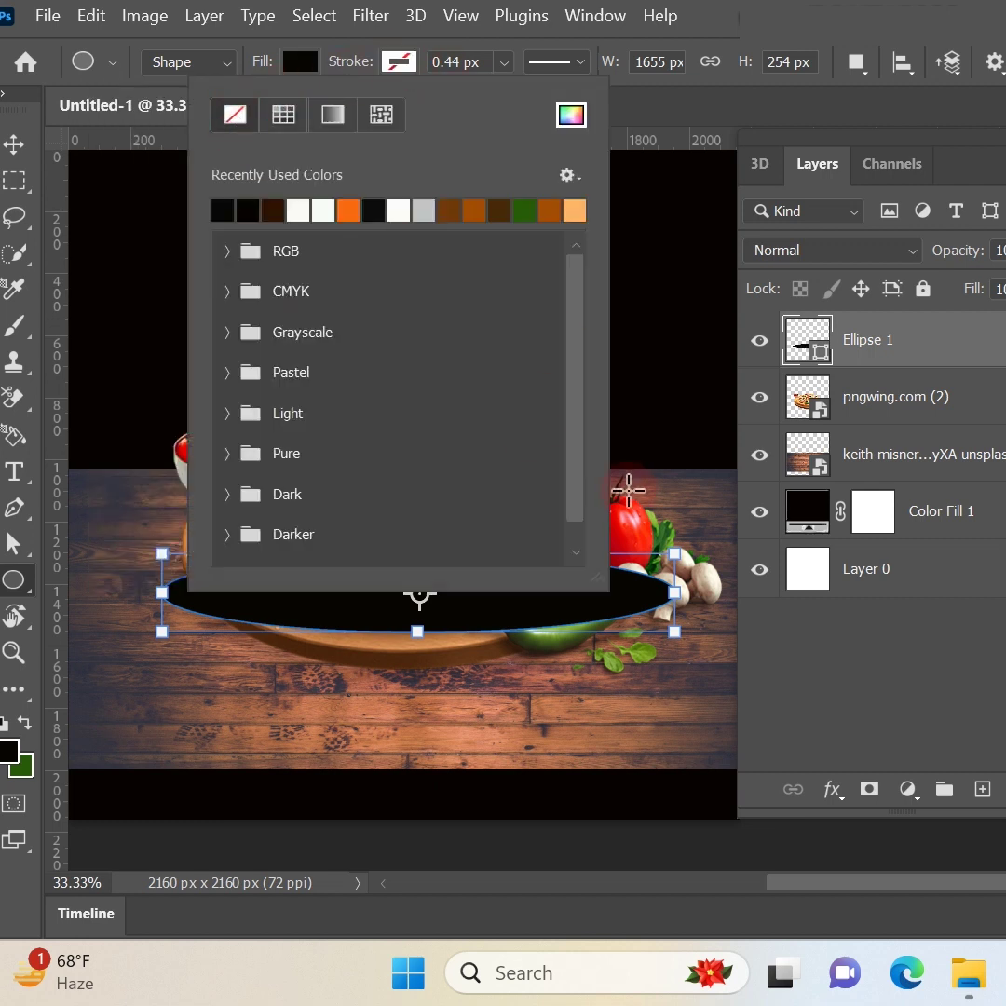
click(14, 144)
mouse_move(397, 588)
mouse_down()
mouse_move(382, 643)
mouse_move(370, 606)
mouse_up()
click(369, 16)
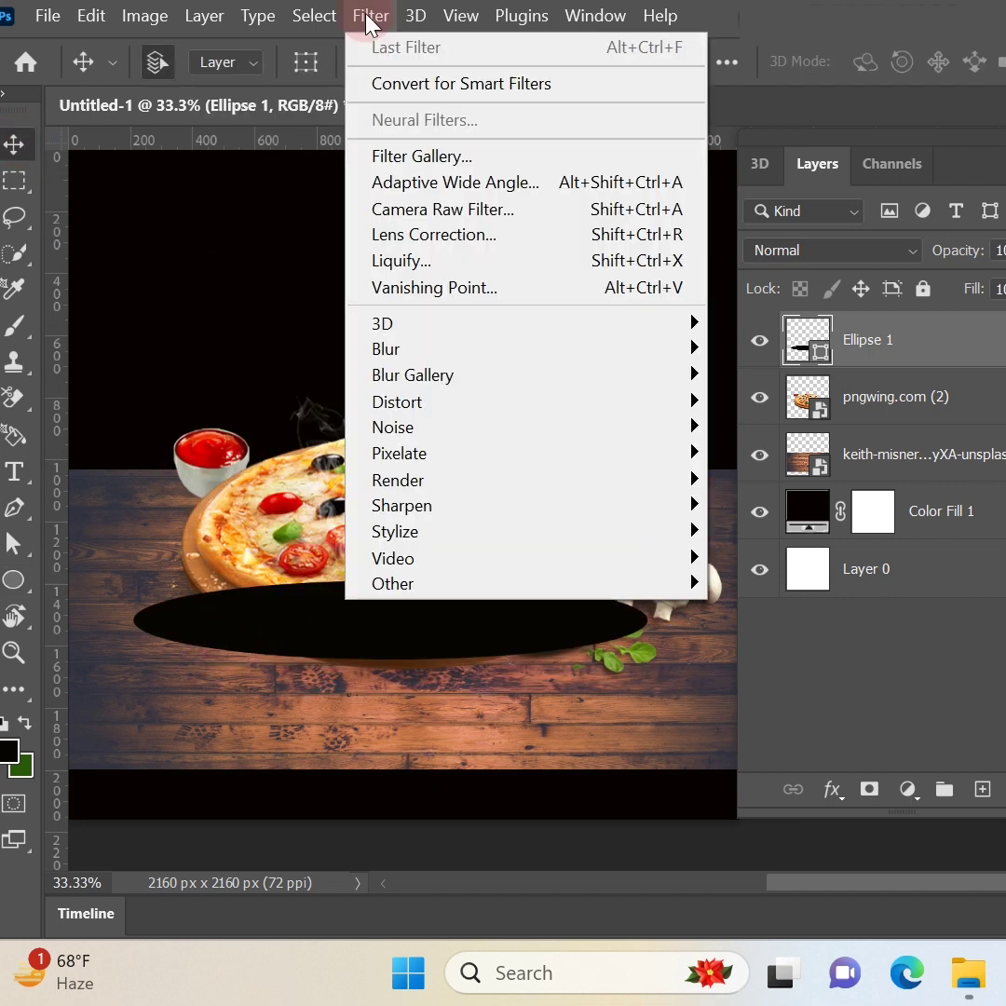
- Blur the ellipse with a 75.5-pixel Gaussian Blur and stretch it taller
mouse_move(386, 349)
click(755, 453)
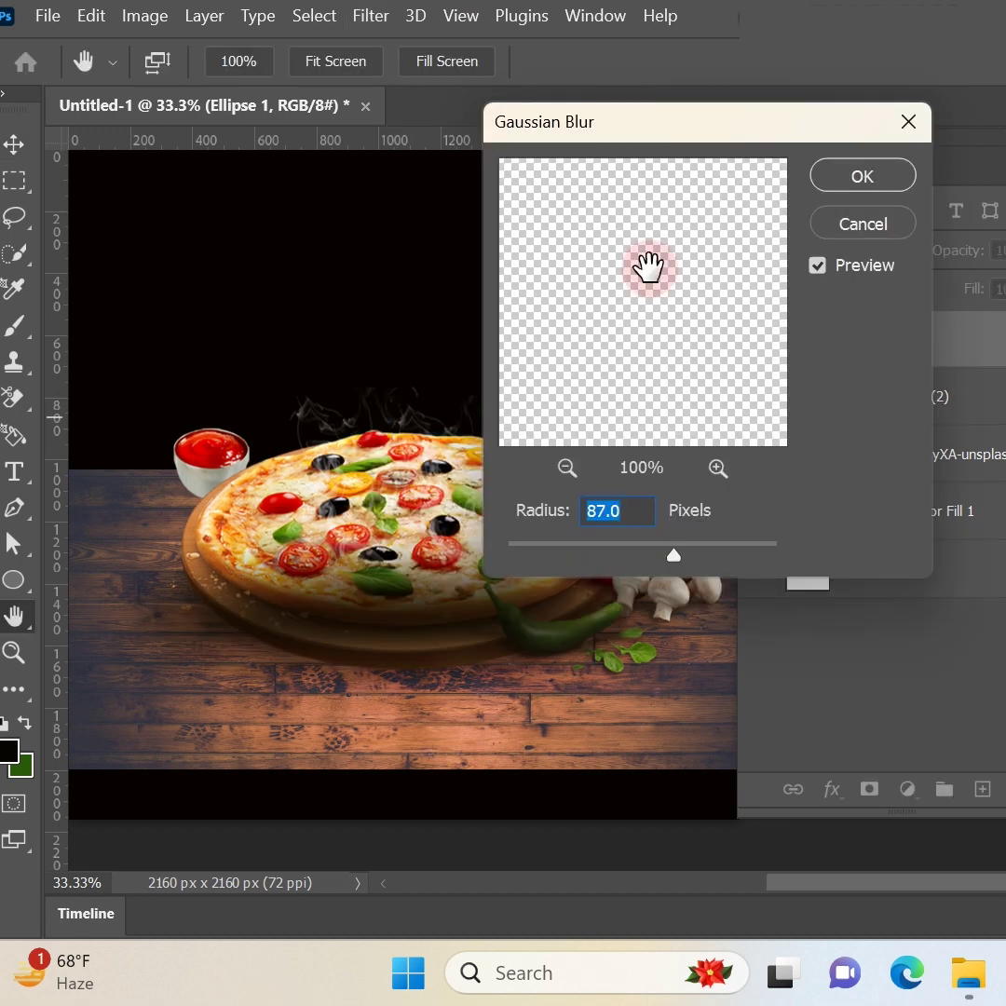
mouse_move(673, 559)
mouse_down()
mouse_move(552, 559)
mouse_move(668, 556)
mouse_up()
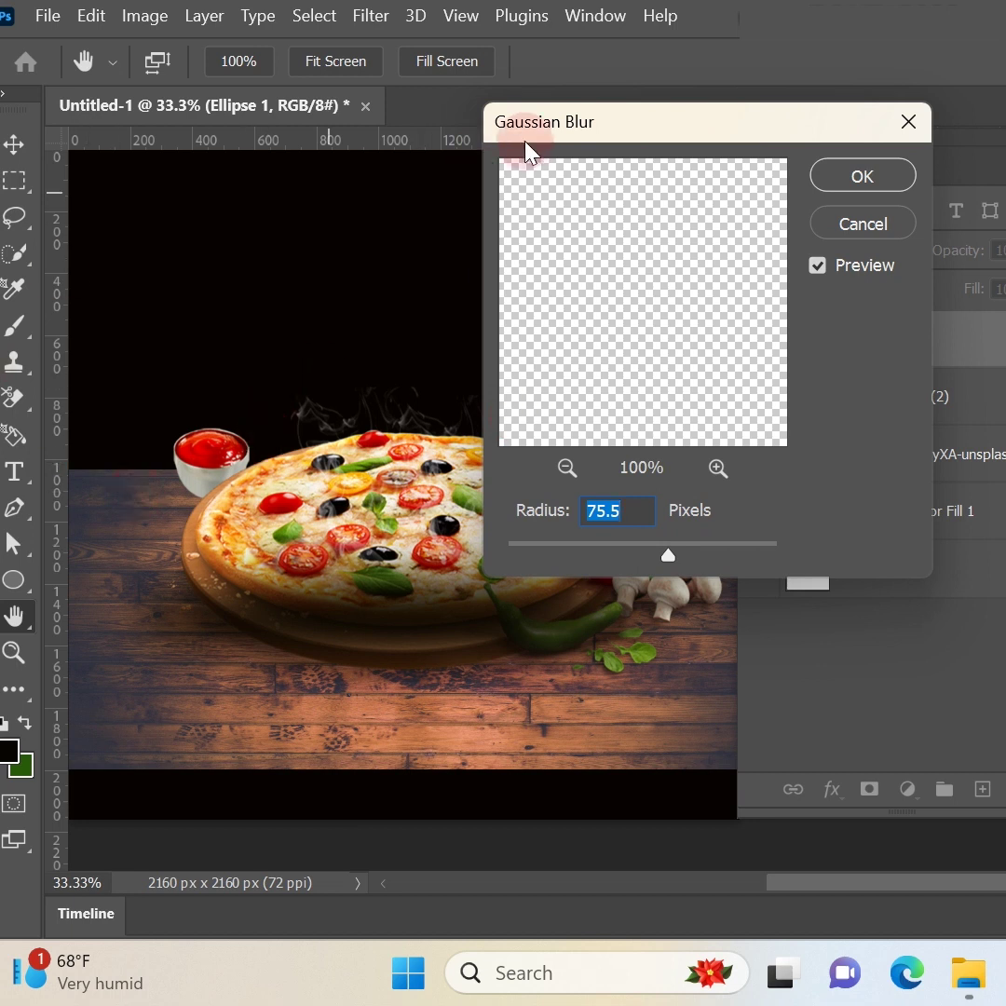
click(878, 187)
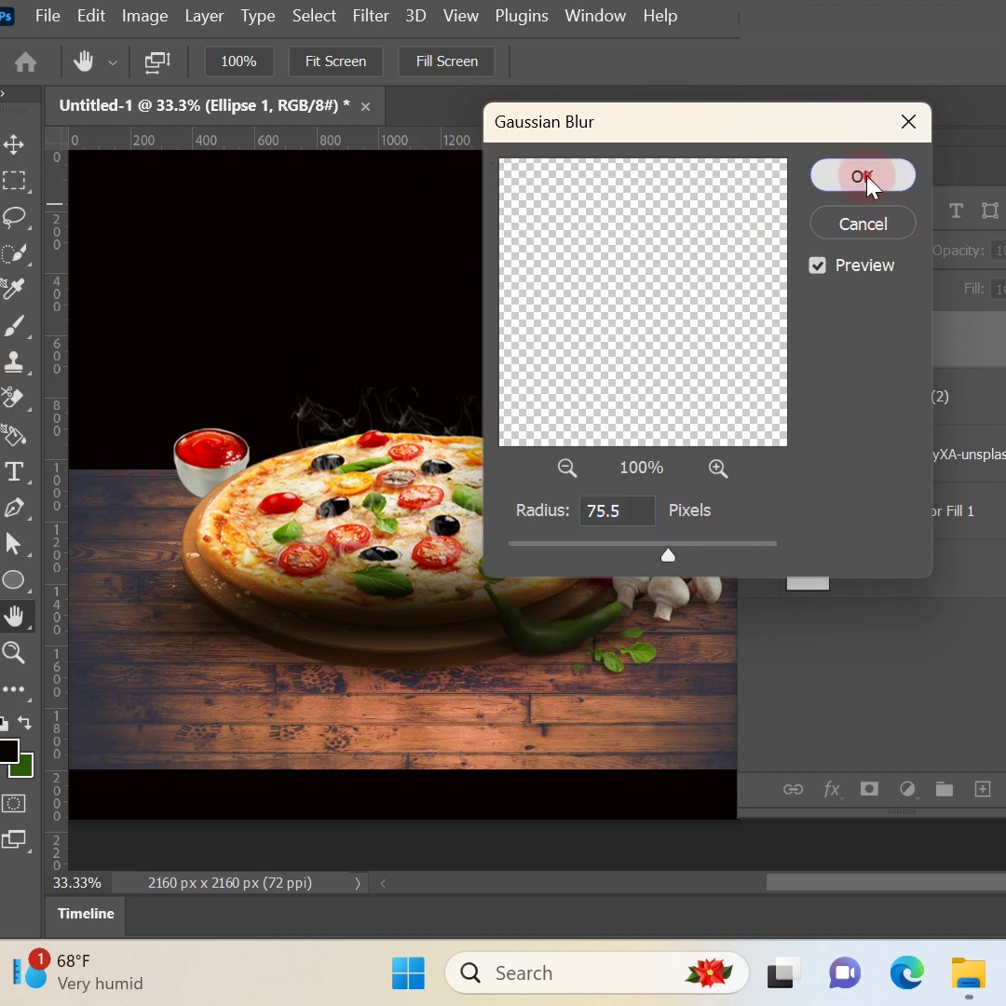
key(ctrl+t)
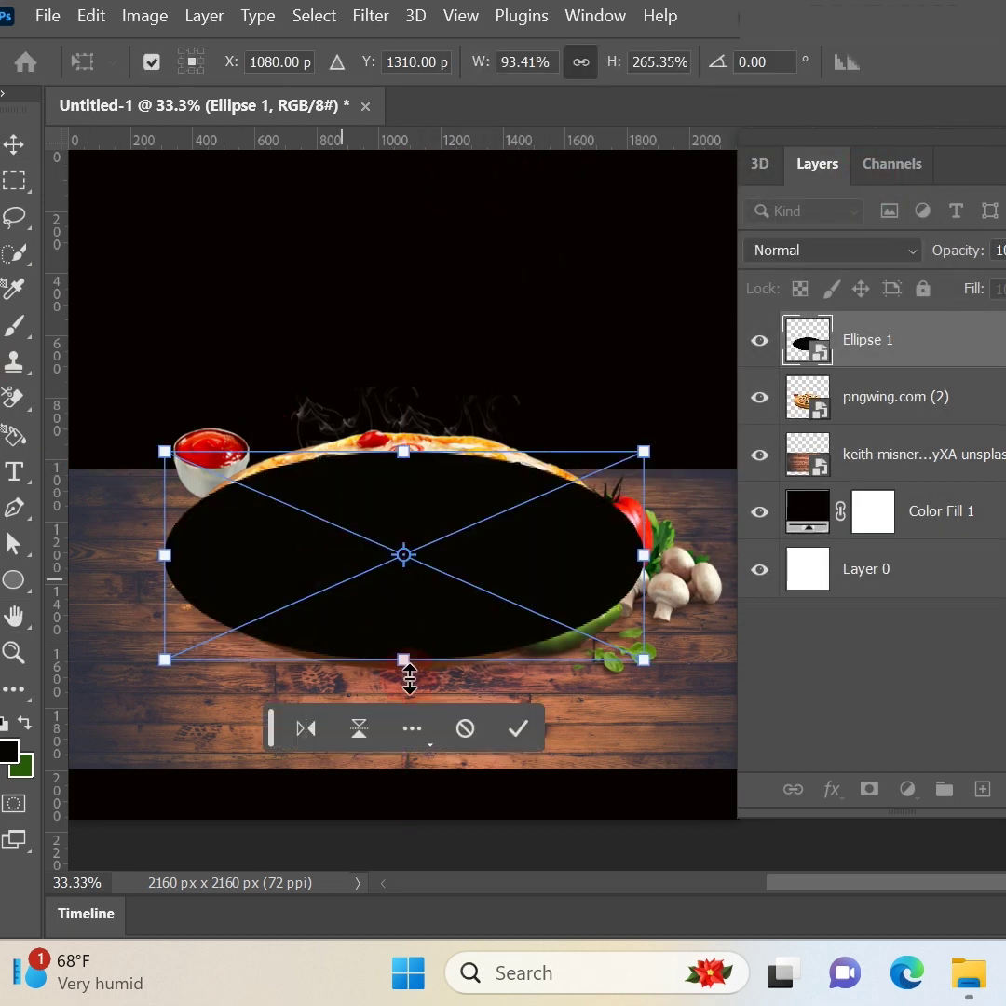
click(517, 730)
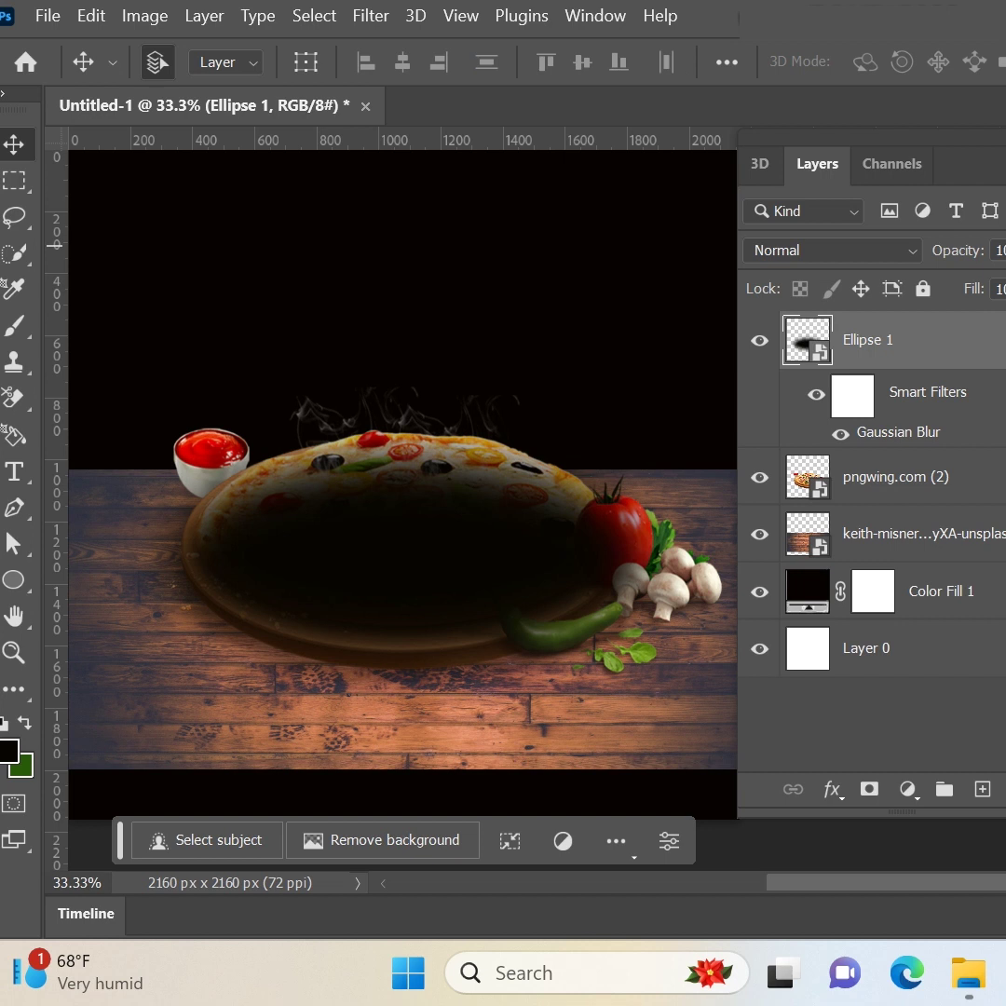
- Set Ellipse 1 to 77% opacity and move it below the pizza layer
click(1002, 284)
drag(990, 285, 1005, 284)
drag(876, 358, 880, 529)
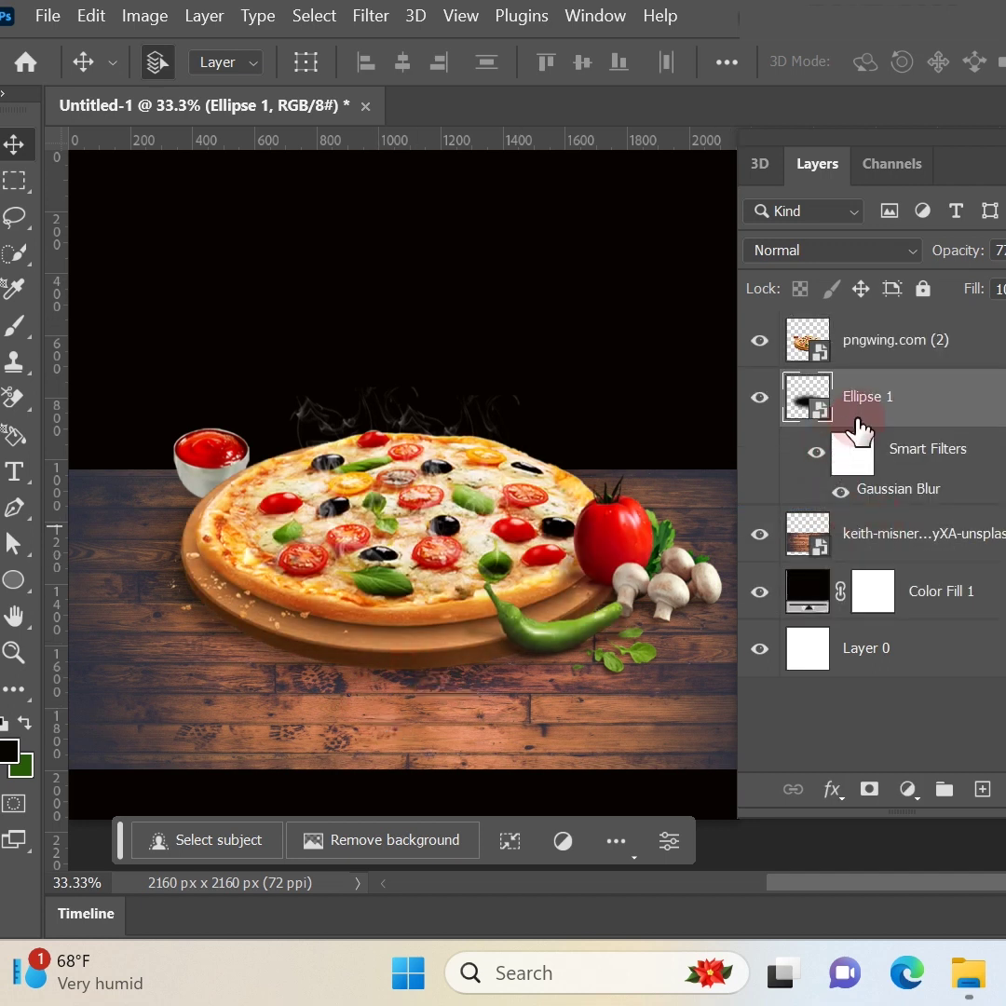
- Reposition the pizza so it sits over its soft shadow
click(440, 678)
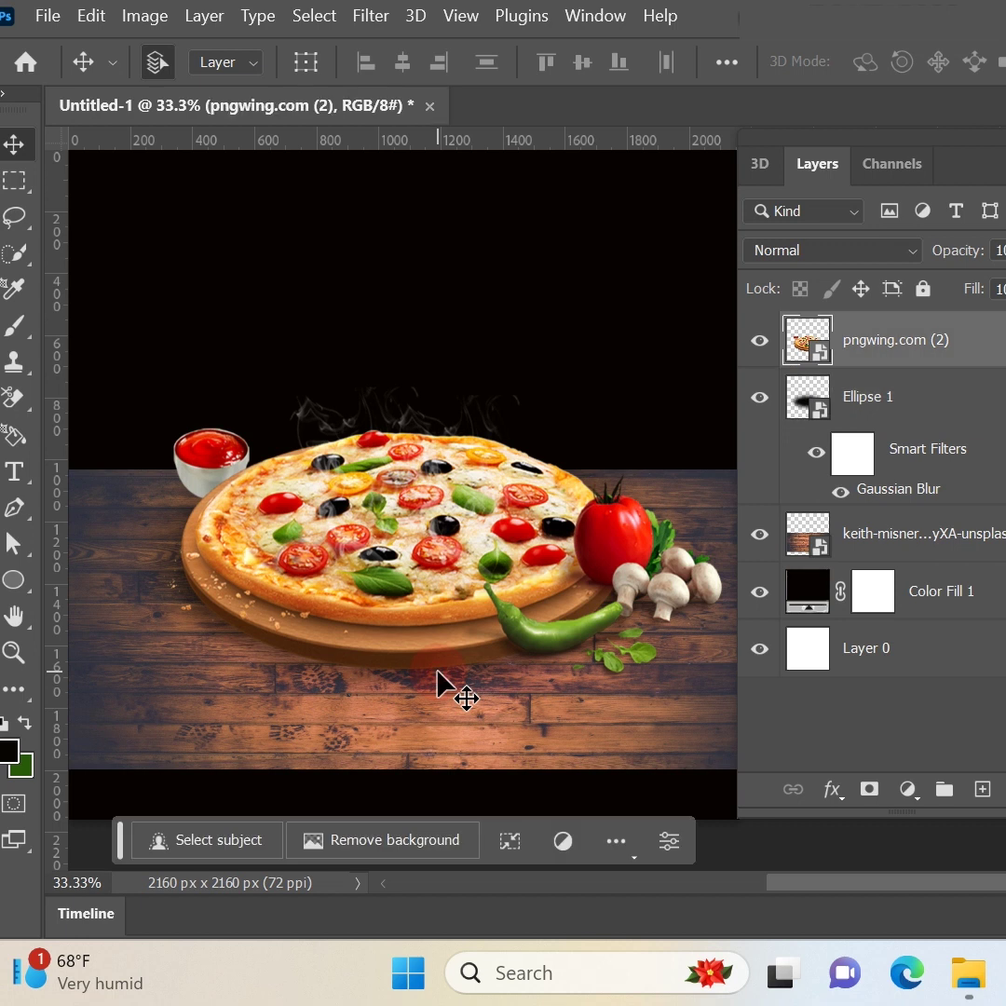
drag(899, 414, 571, 438)
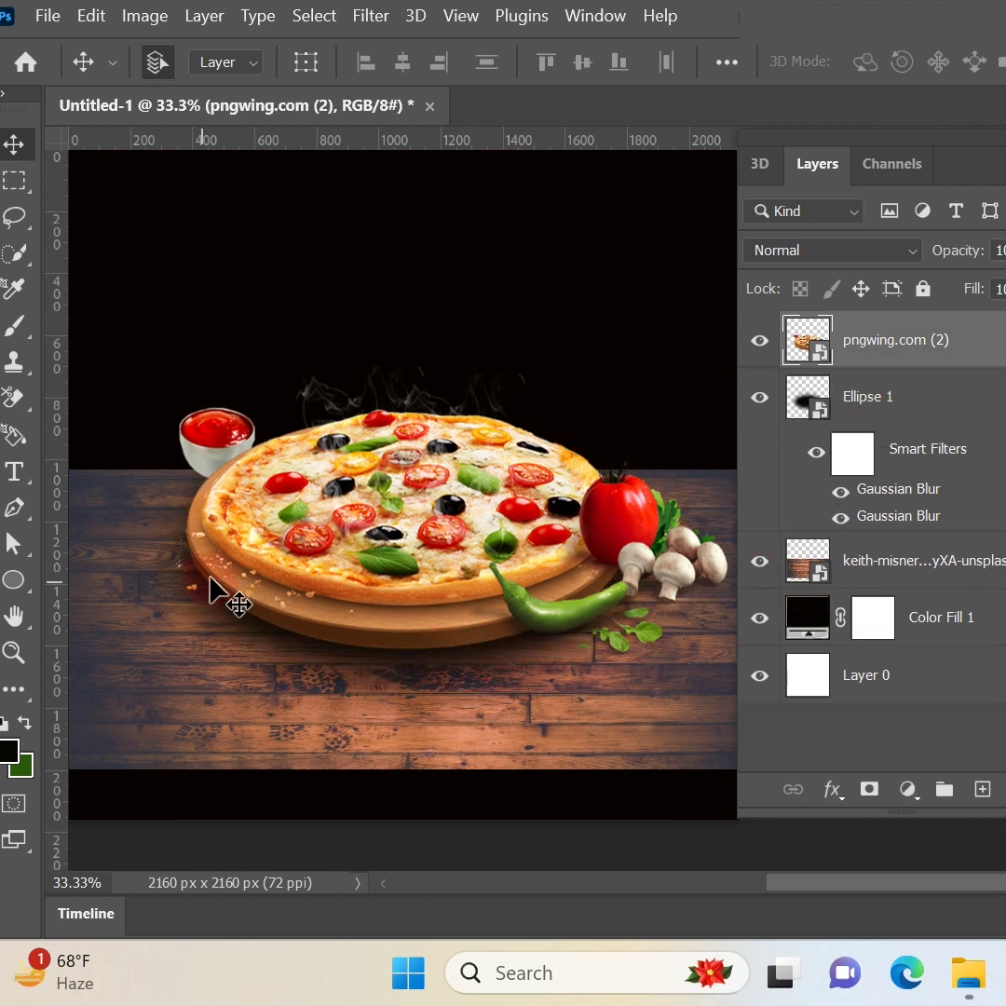
drag(219, 581, 234, 615)
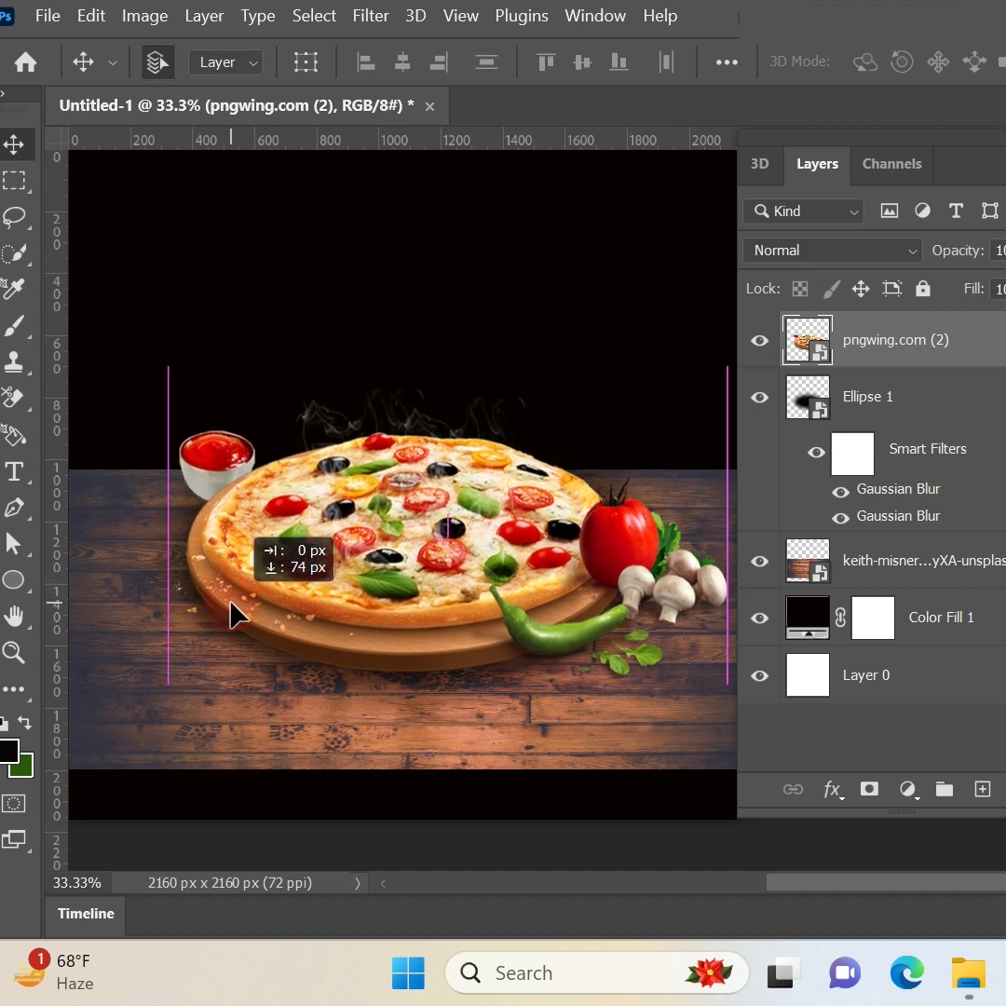
drag(244, 611, 239, 612)
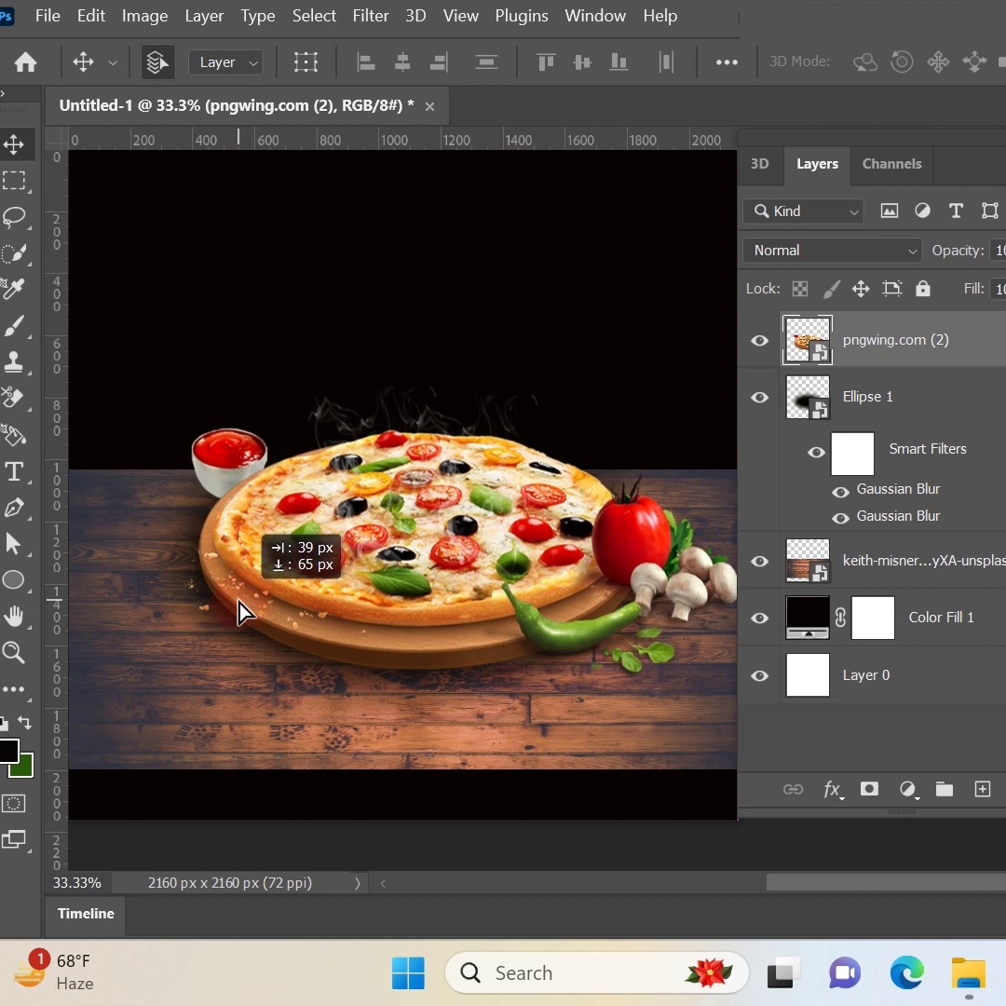
- Darken the wood table with a Curves adjustment layer placed below the pizza
click(945, 427)
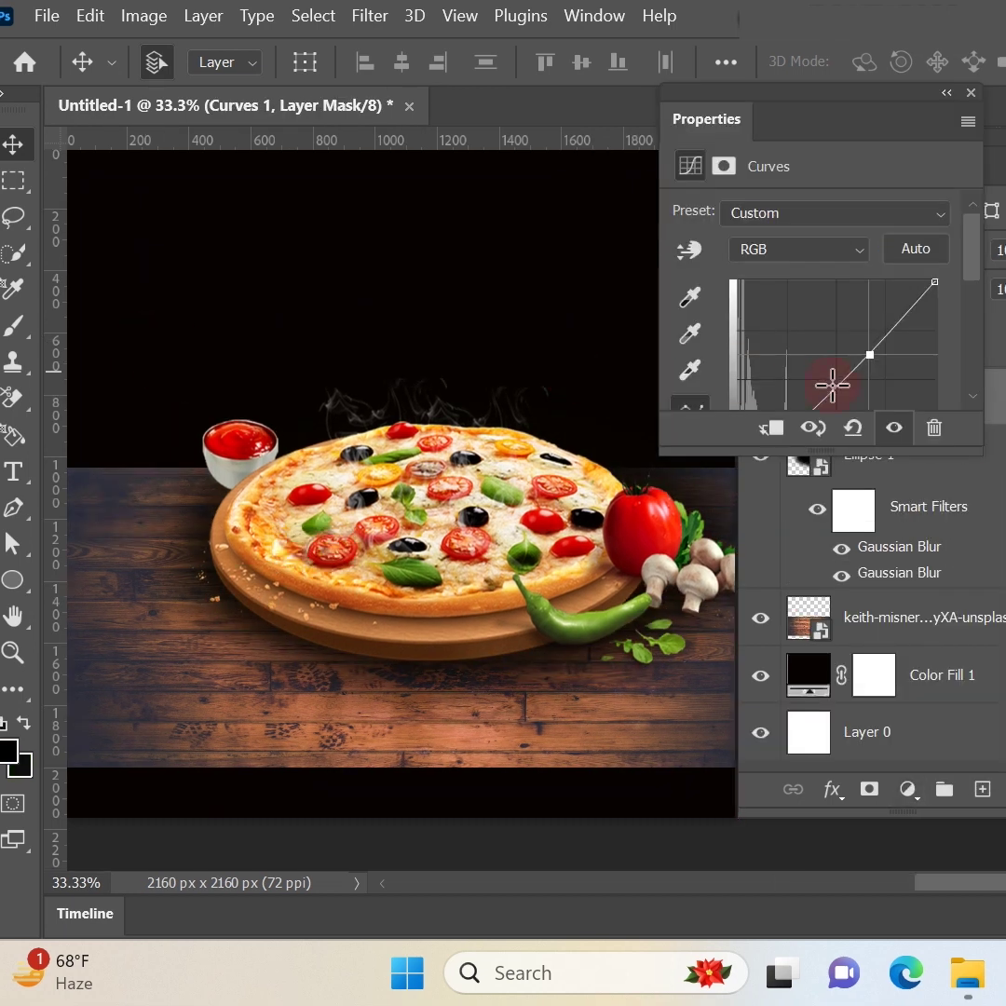
drag(871, 353, 889, 360)
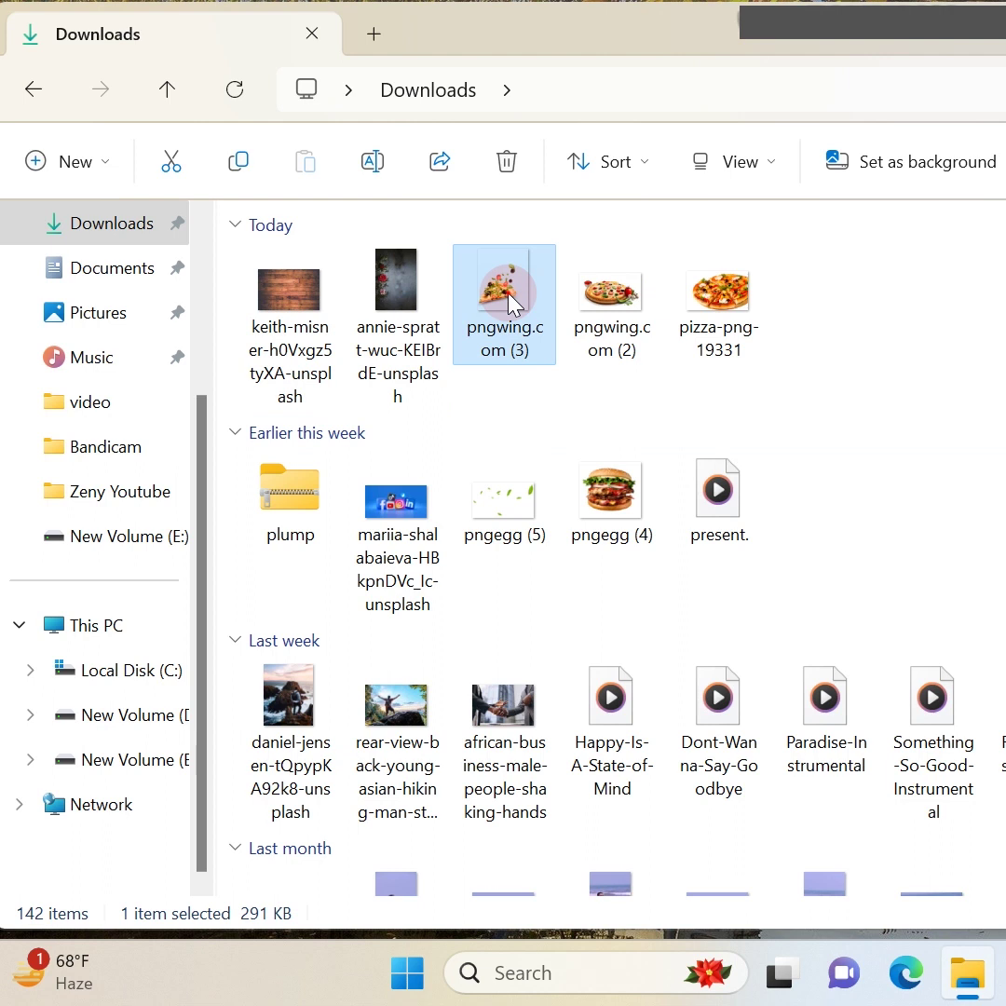
drag(511, 300, 704, 449)
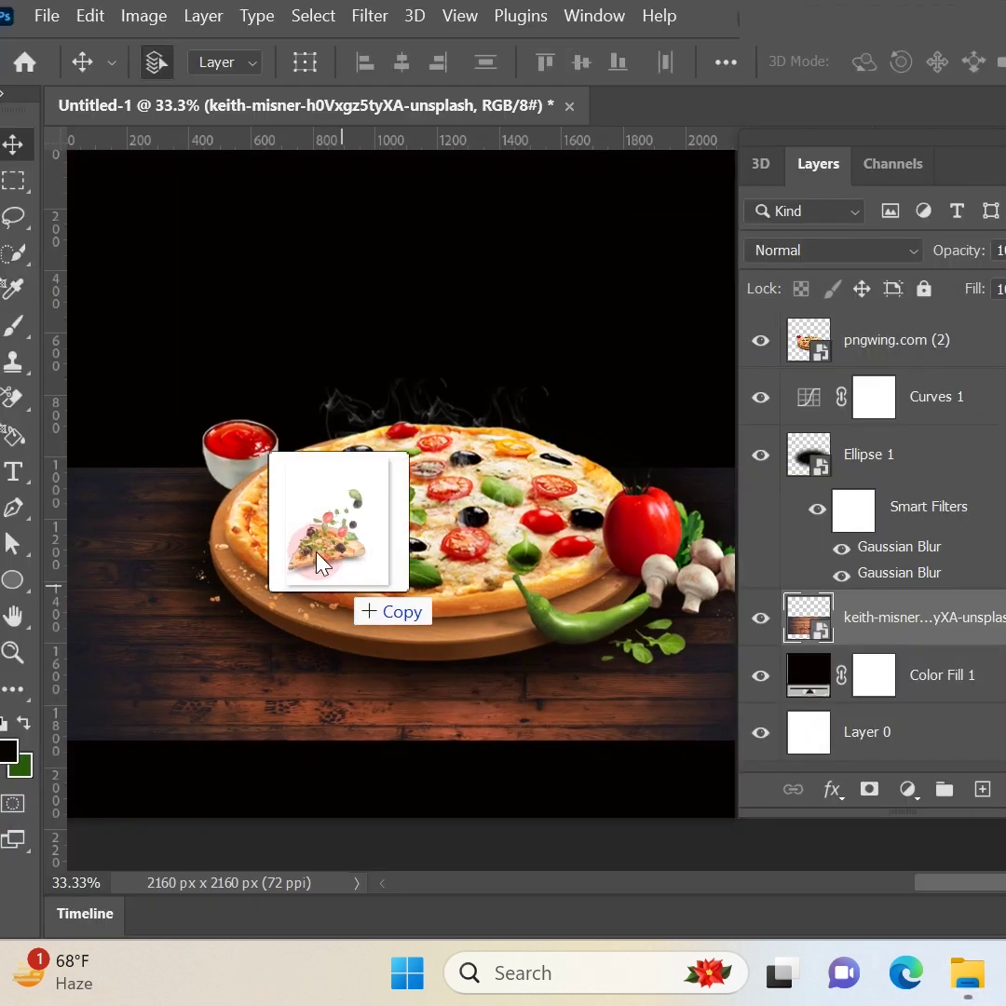
- Place the falling-toppings image, rotated about 178.75° and scaled to 351%, across the poster's top
drag(703, 449, 301, 551)
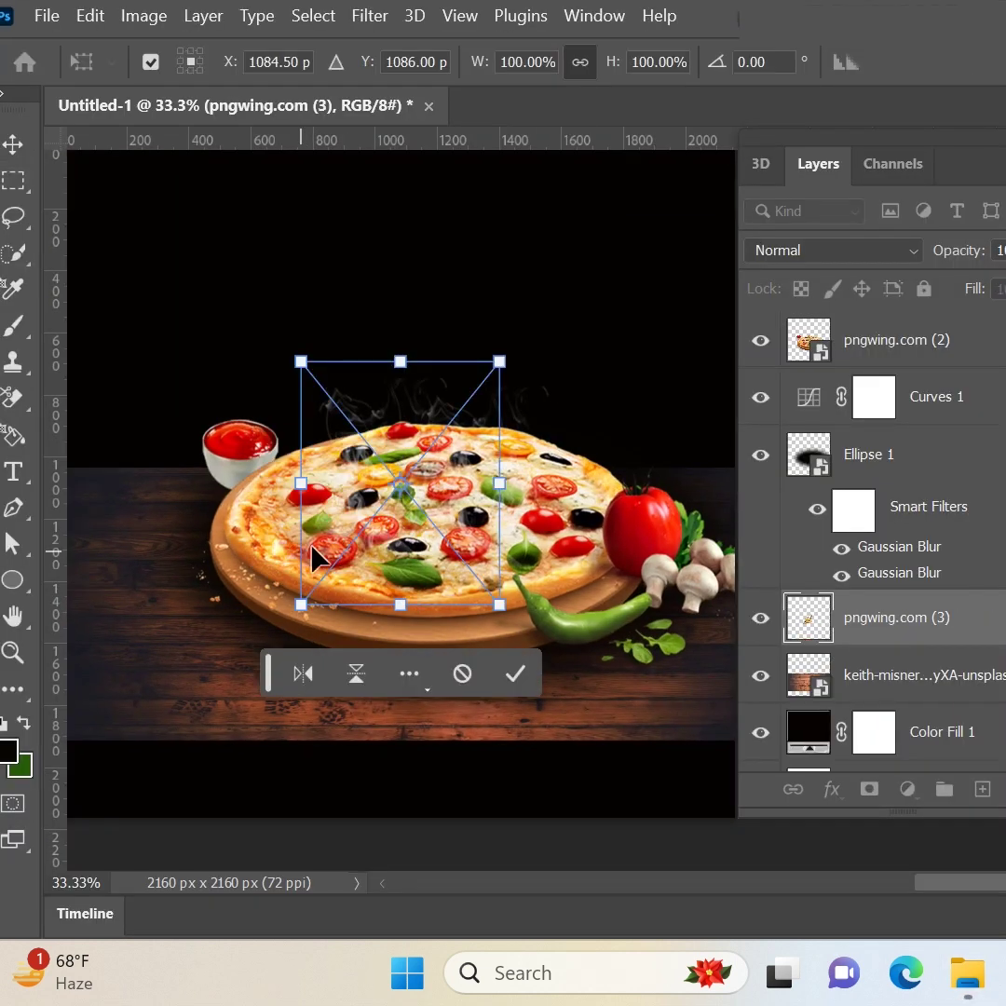
key(ctrl+minus)
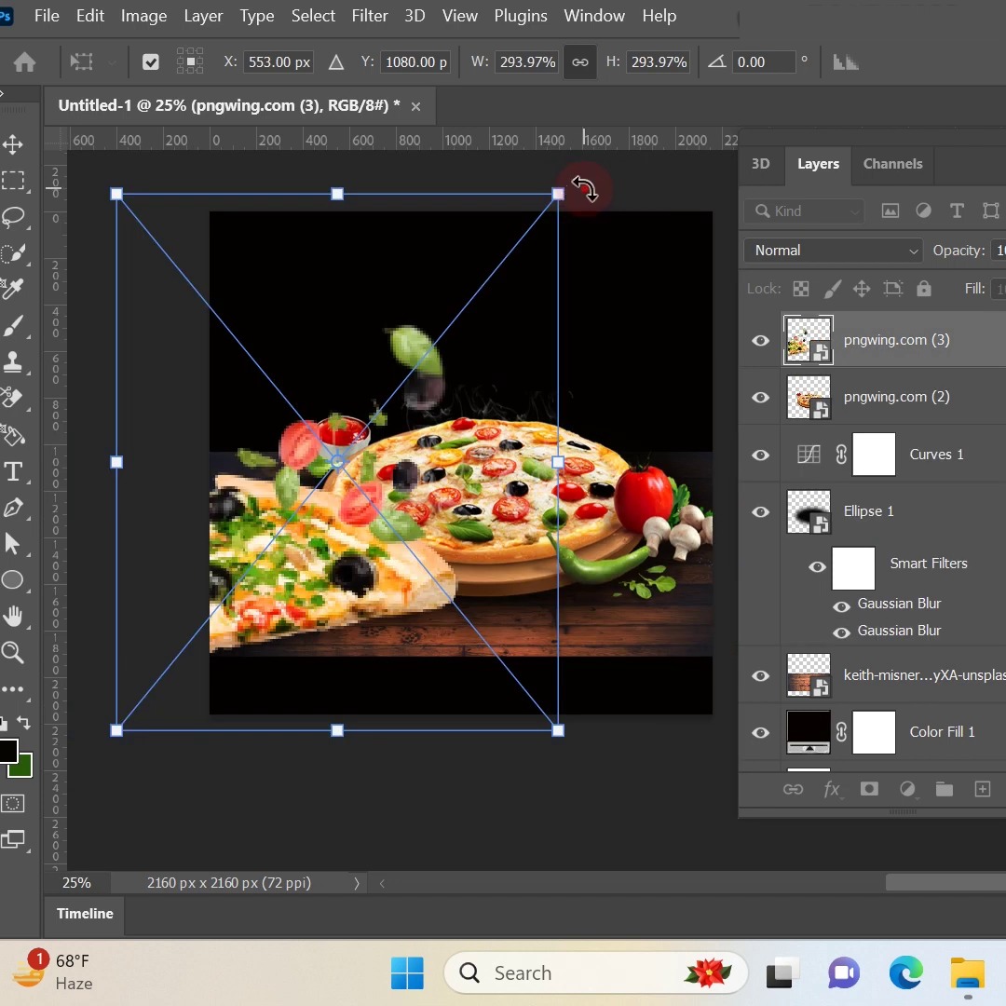
drag(588, 191, 658, 694)
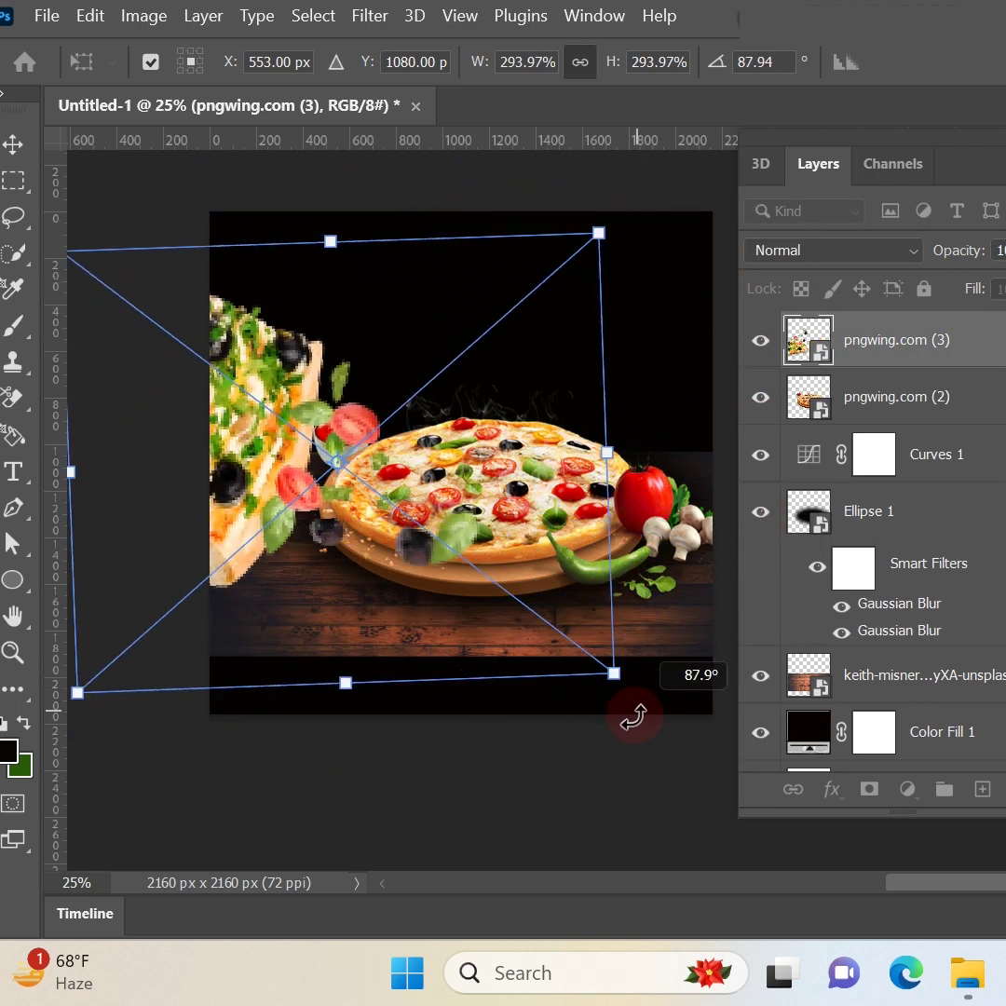
mouse_move(659, 694)
mouse_down()
mouse_move(193, 673)
mouse_move(182, 655)
mouse_up()
drag(416, 374, 449, 214)
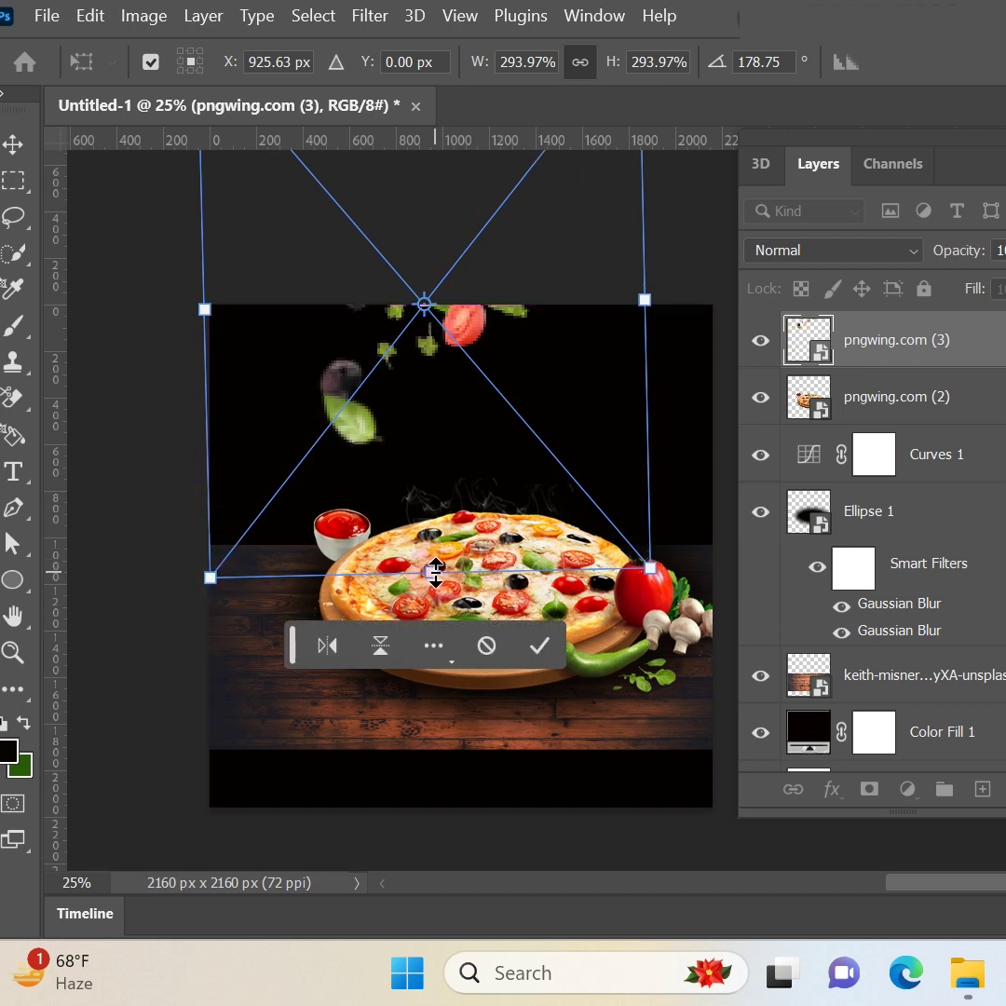
drag(436, 565, 432, 677)
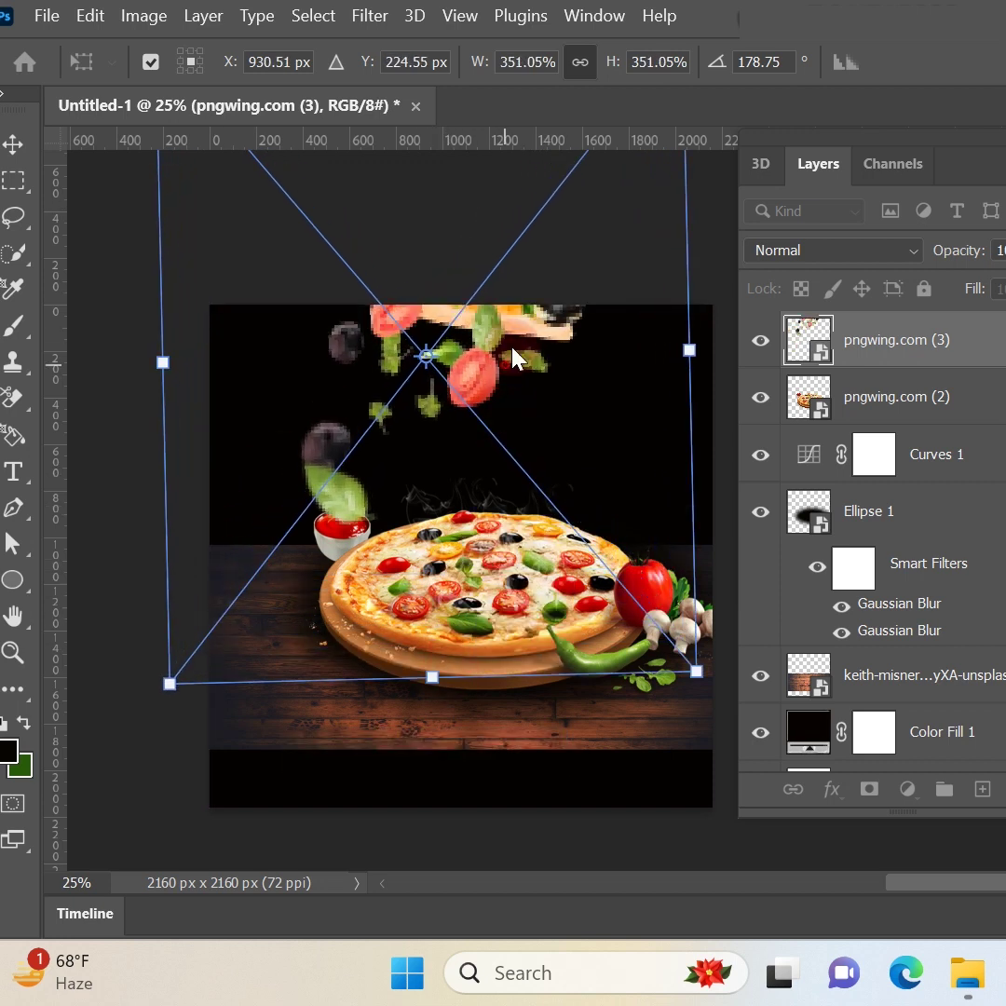
drag(422, 311, 437, 274)
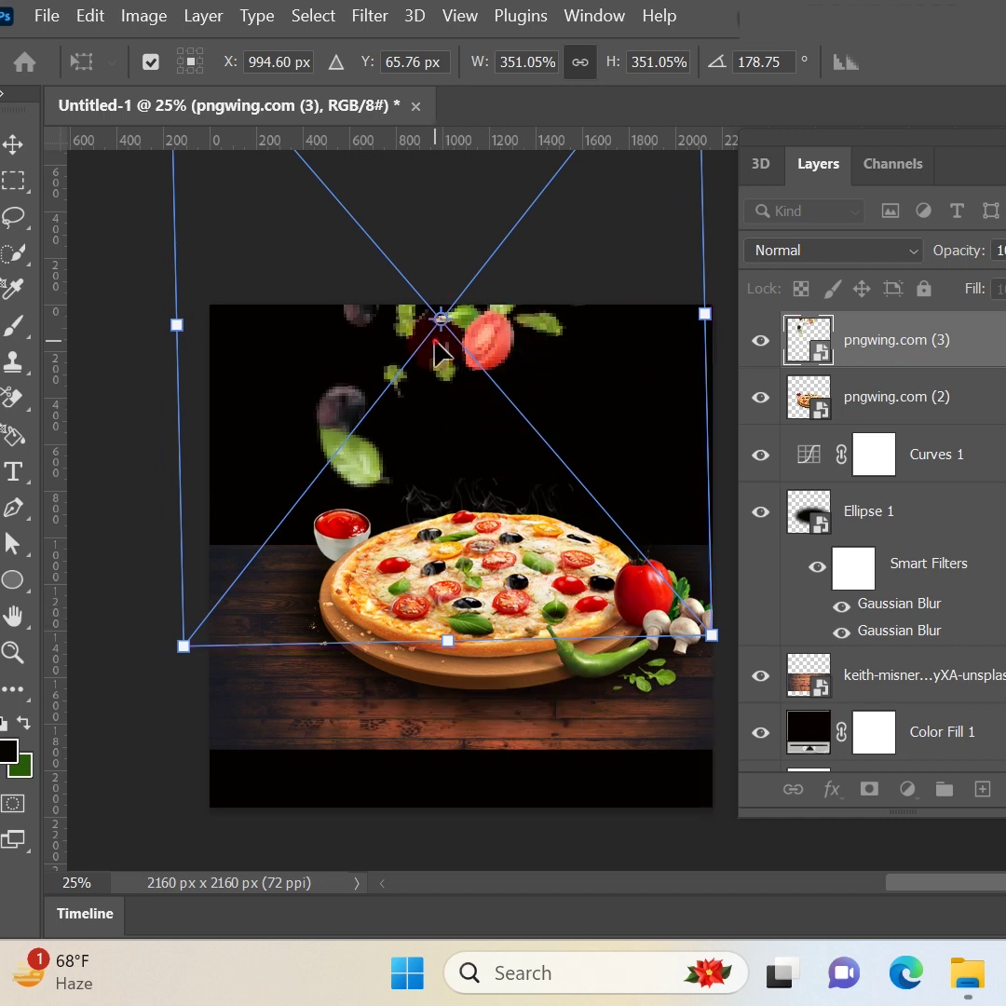
drag(435, 314, 531, 354)
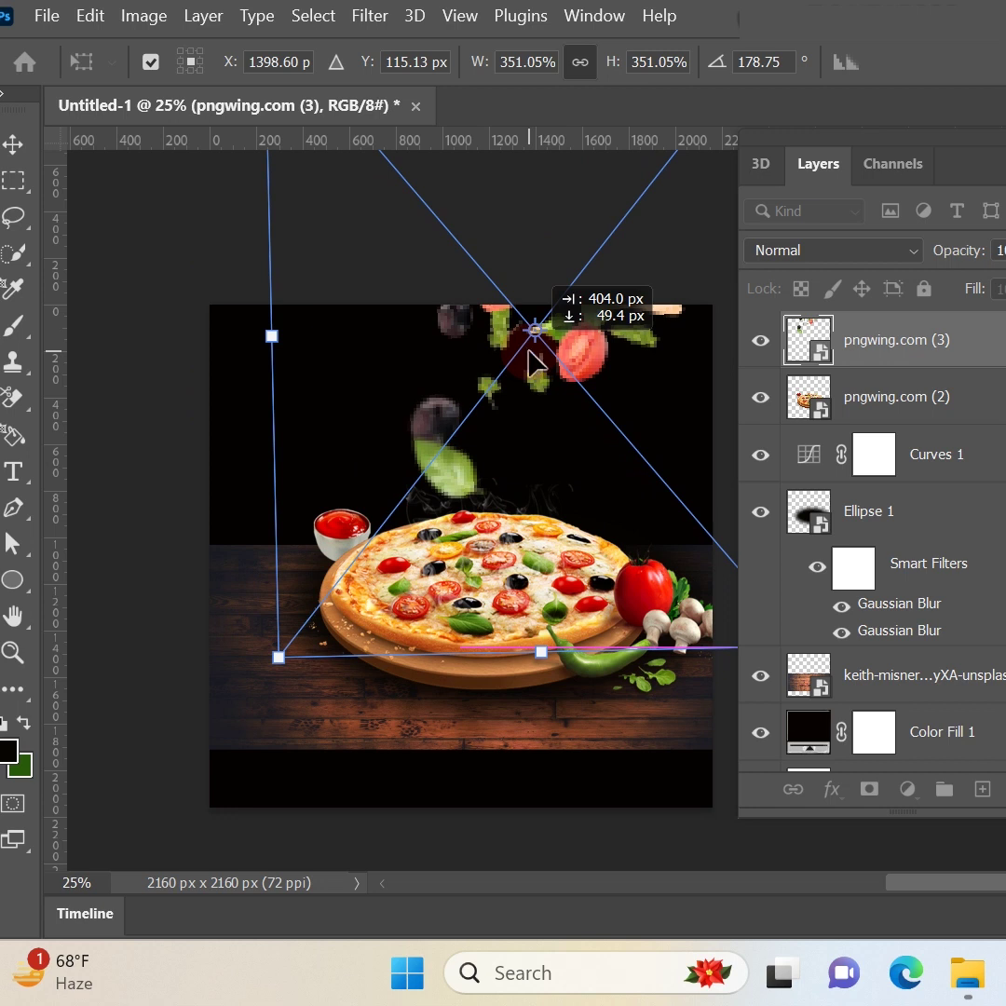
key(Return)
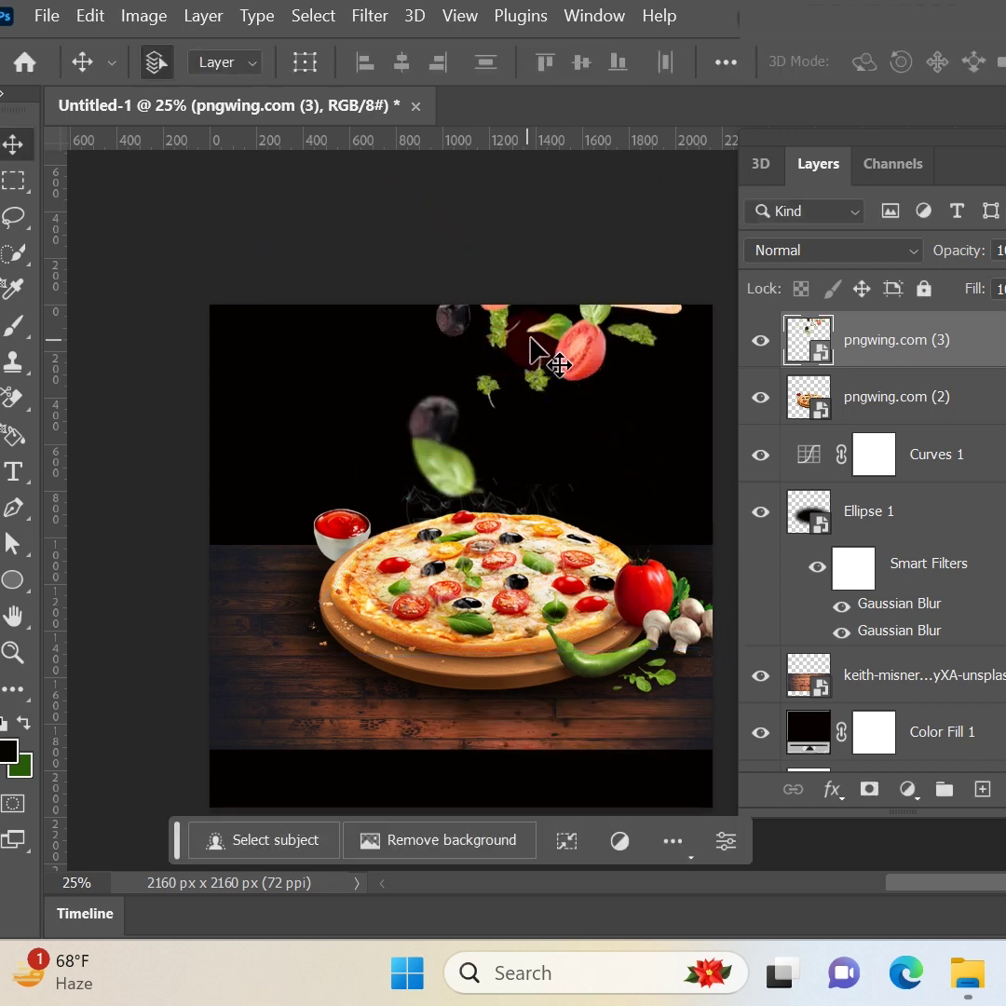
key(ctrl+plus)
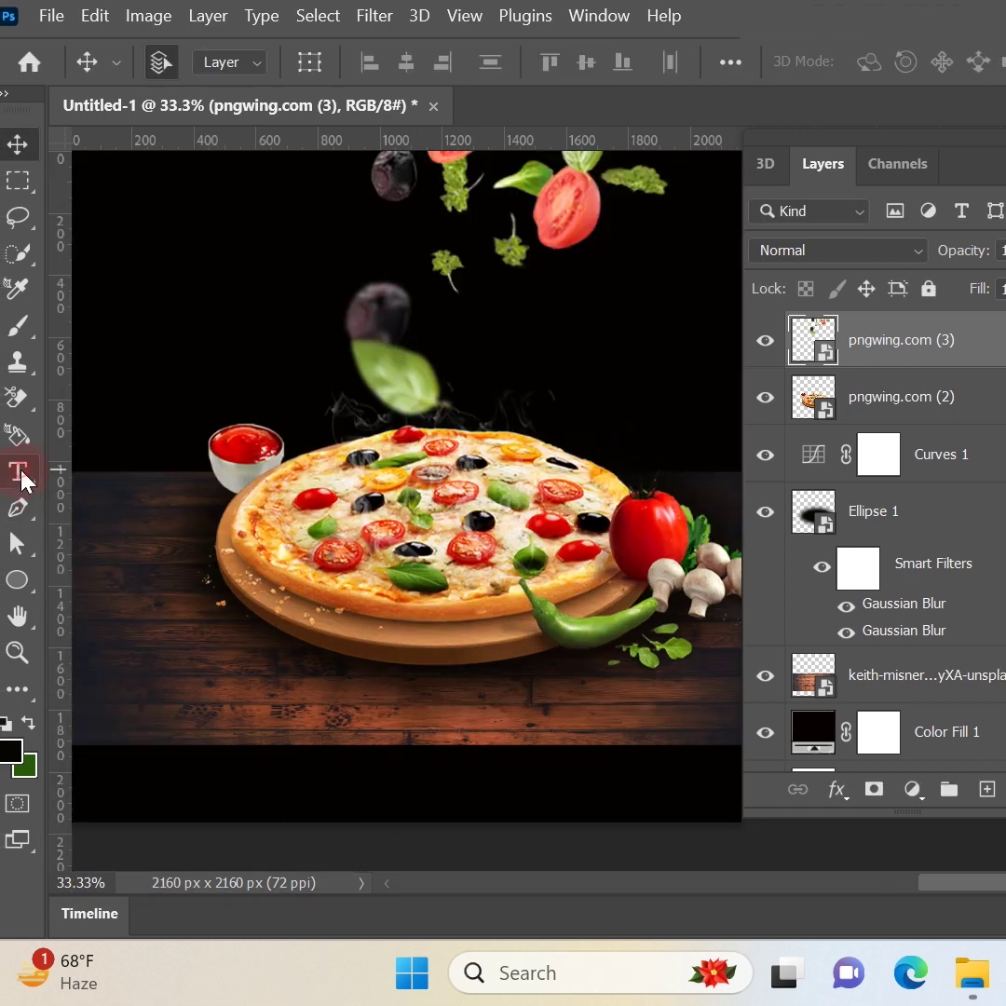
- Type 'Super' near the top-left in Blackadder ITC at 207 pt
click(19, 468)
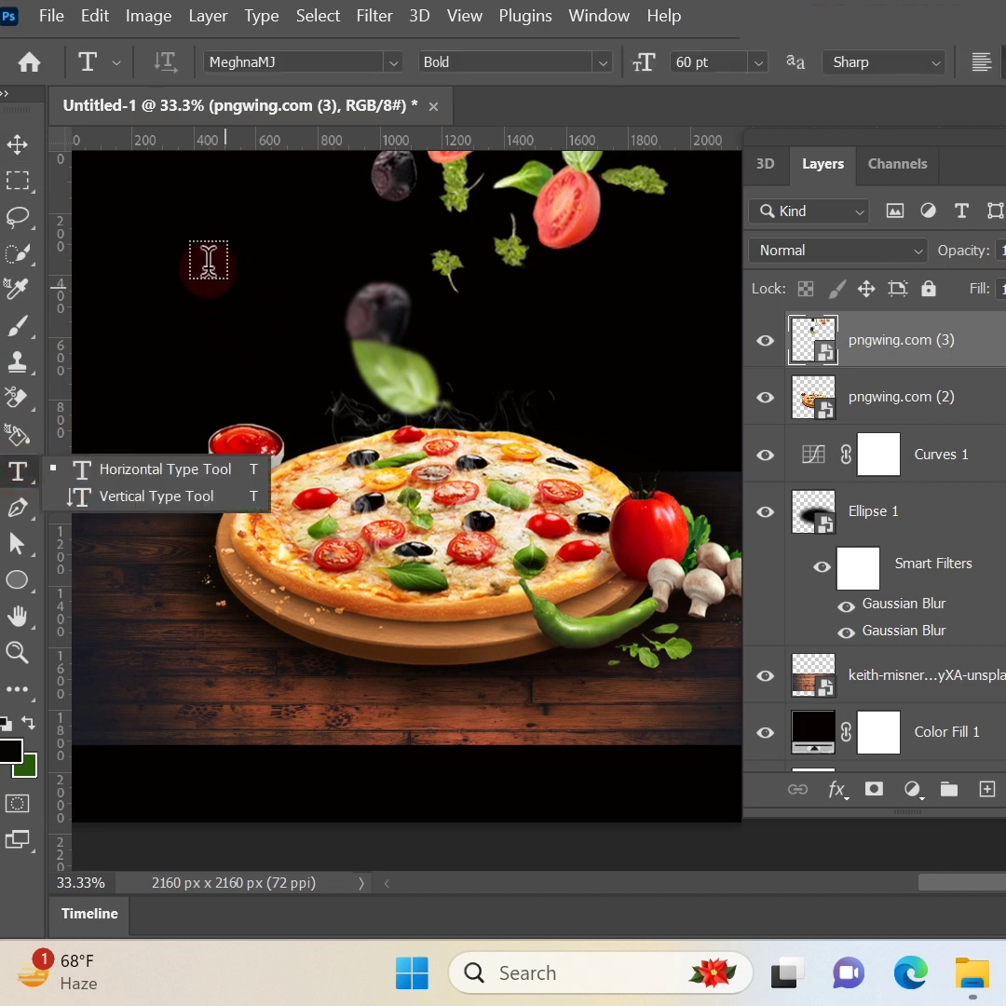
click(146, 233)
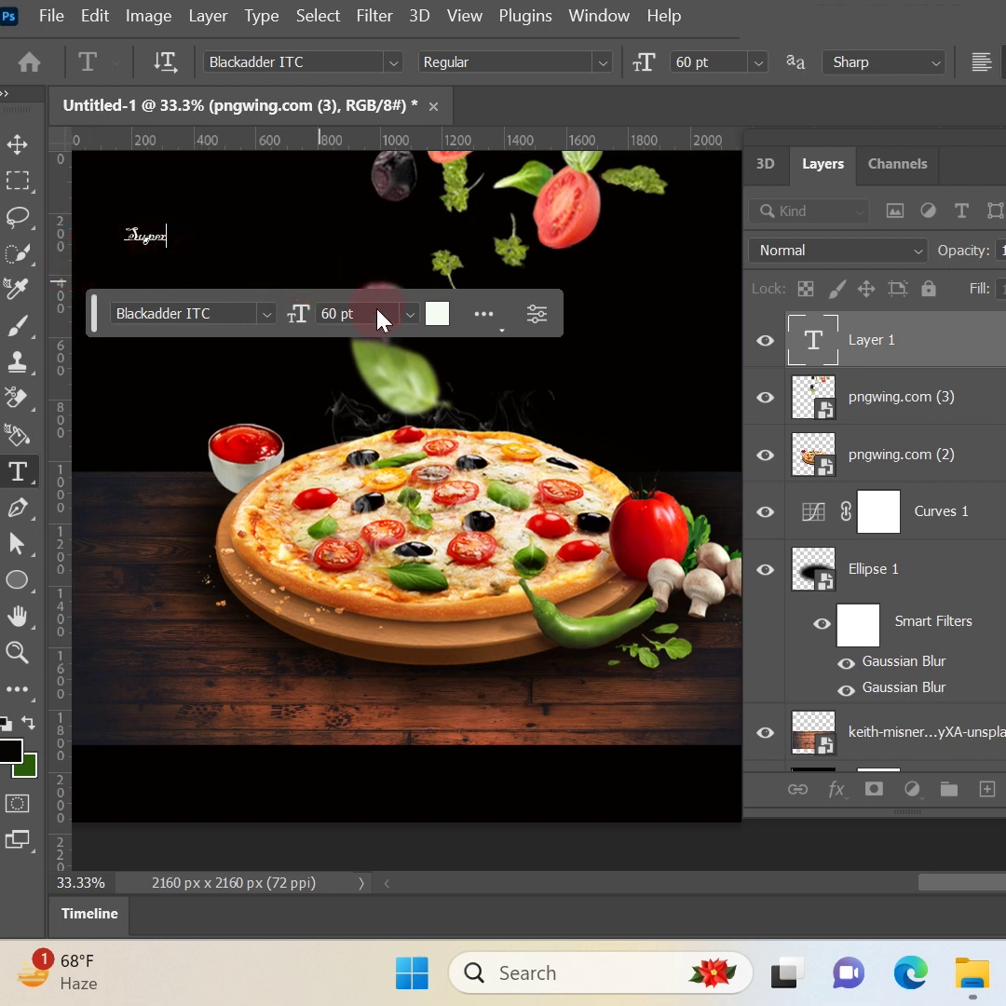
text(Super)
drag(134, 234, 169, 234)
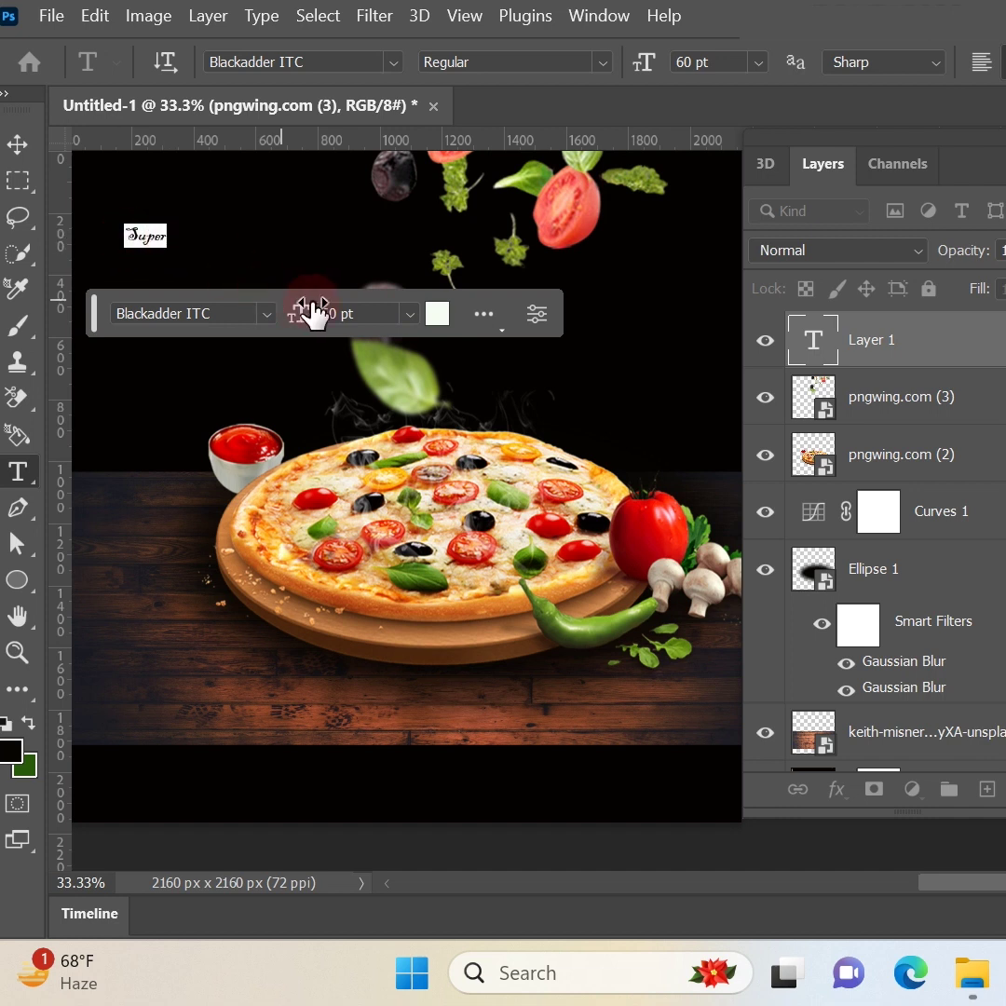
drag(298, 315, 335, 316)
click(336, 316)
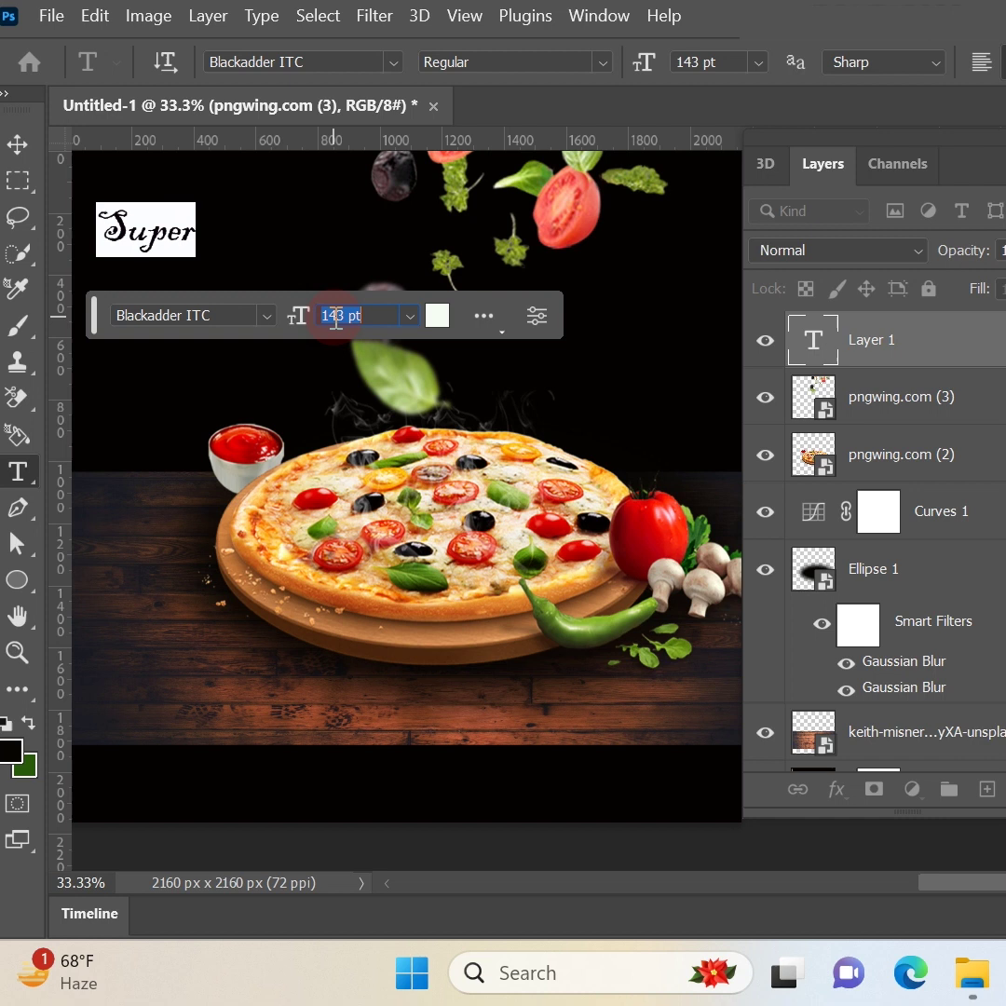
scroll(336, 316, up, 15)
scroll(336, 315, up, 3)
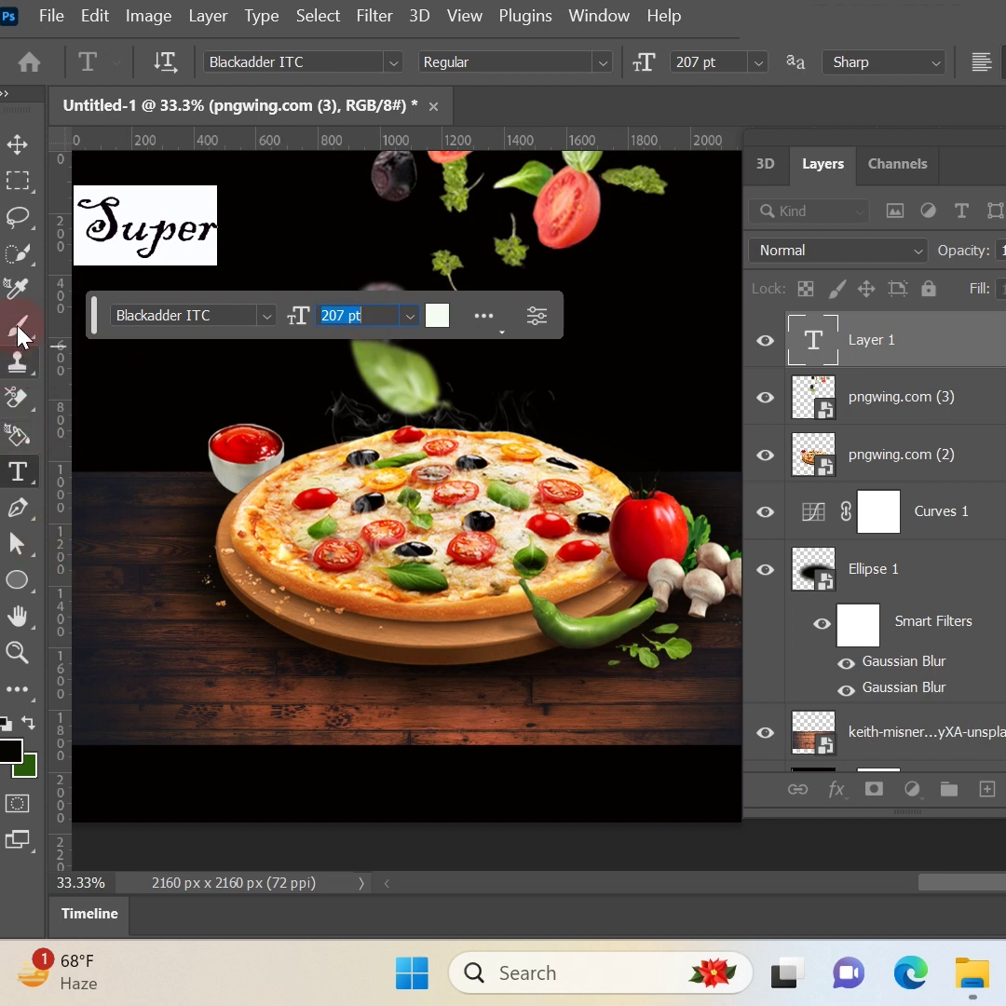
click(14, 296)
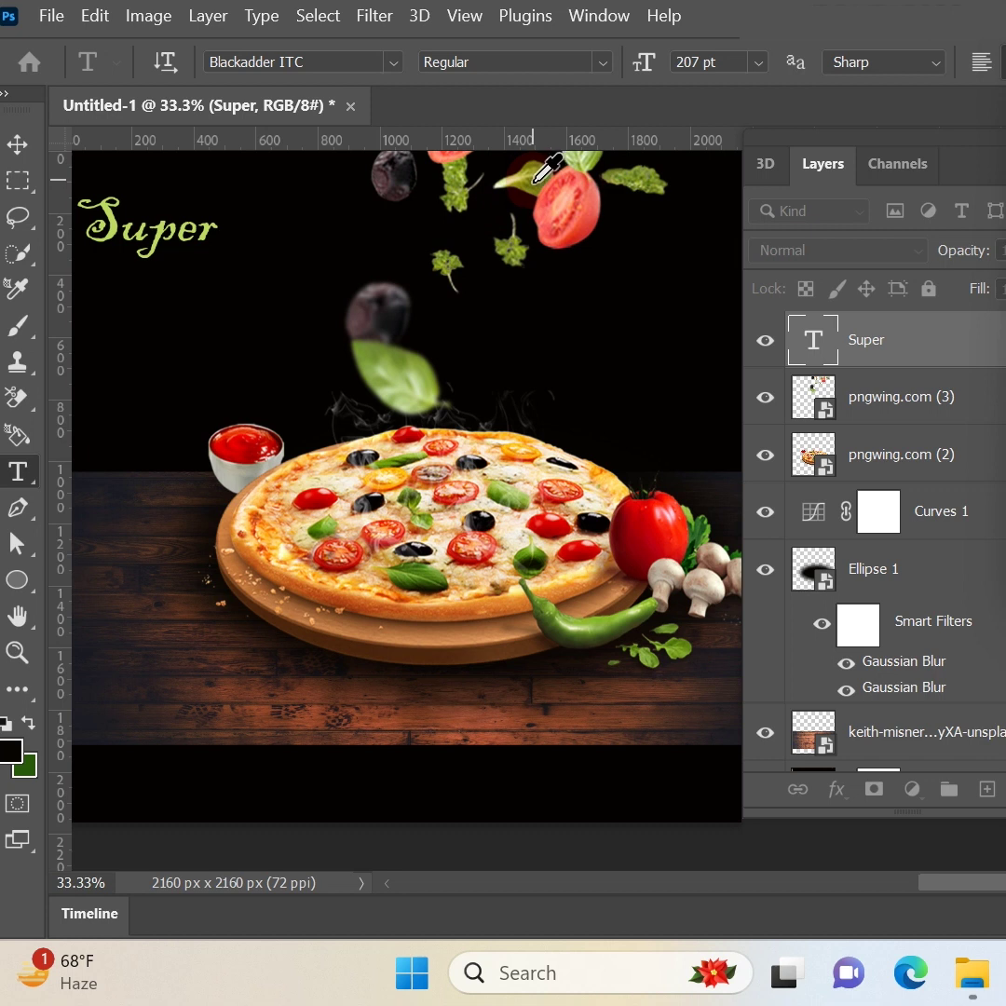
- Colour 'Super' a light leaf green sampled from the image and nudge it up-right
click(535, 179)
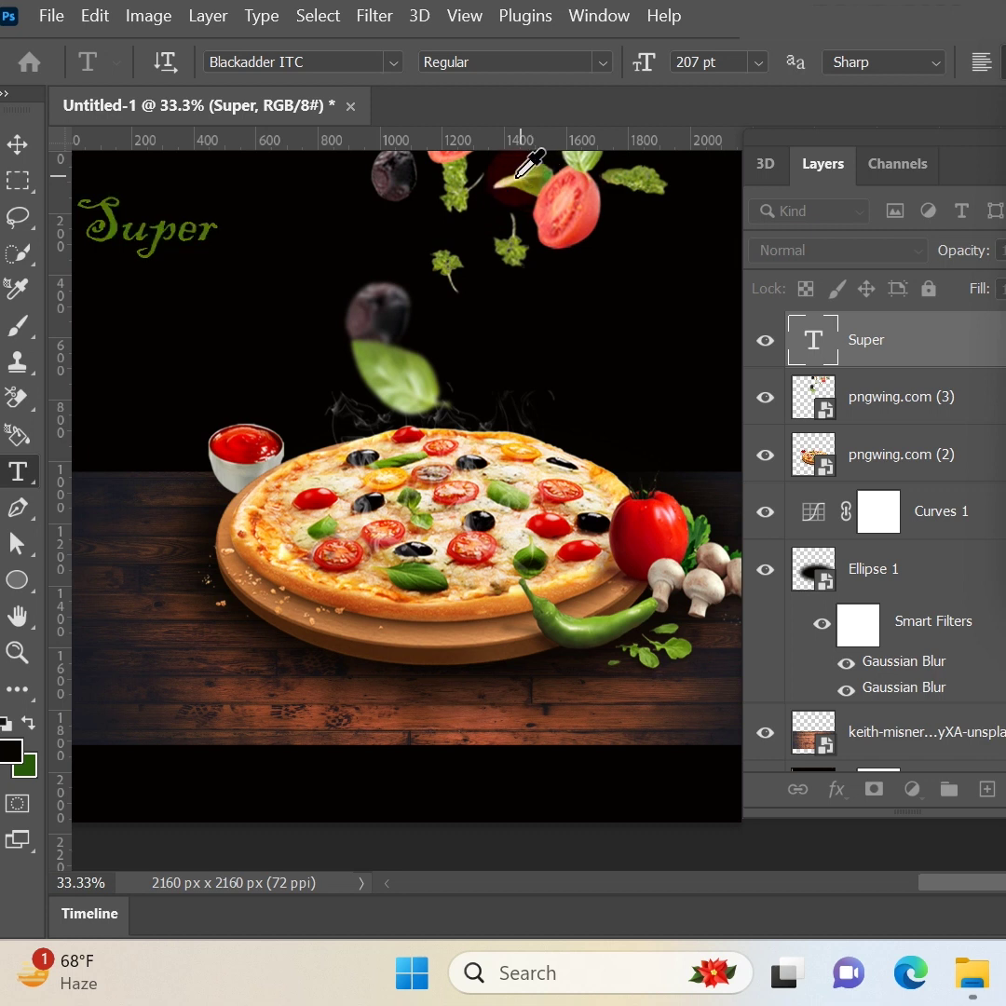
click(510, 177)
drag(182, 281, 198, 261)
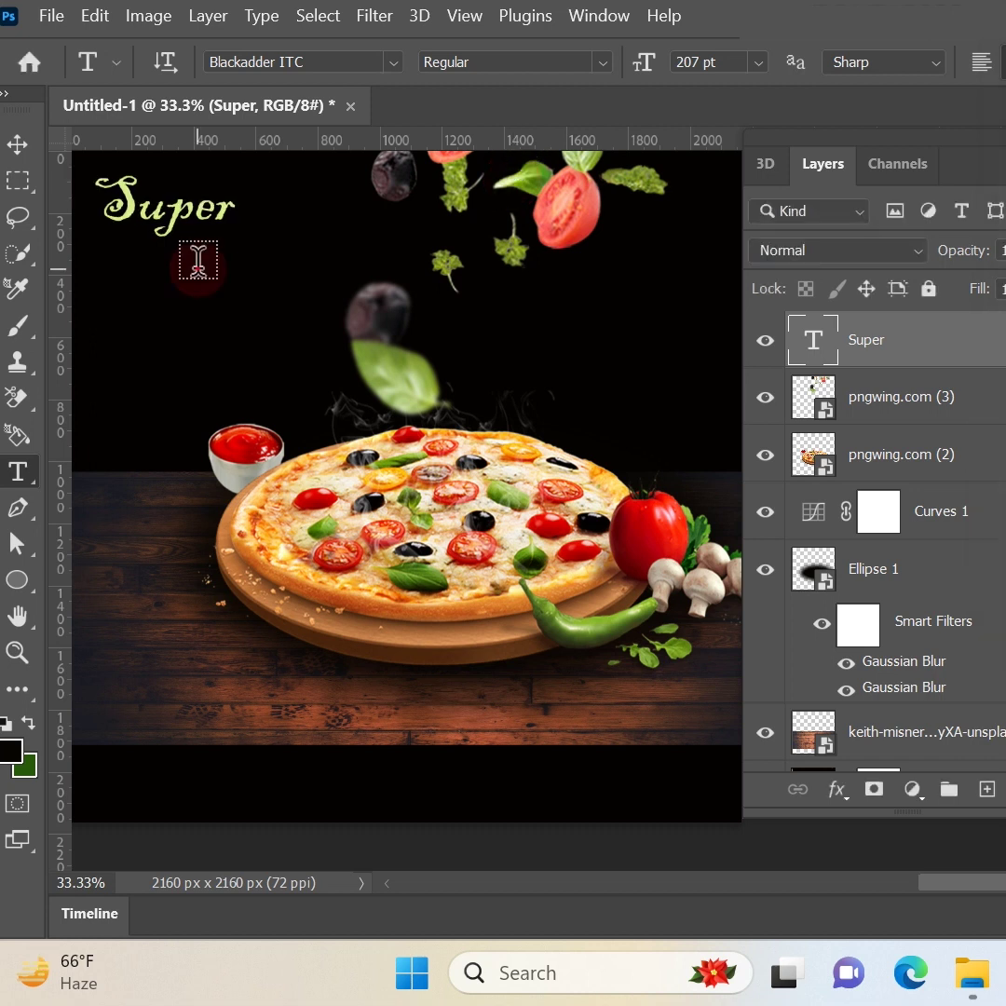
click(199, 268)
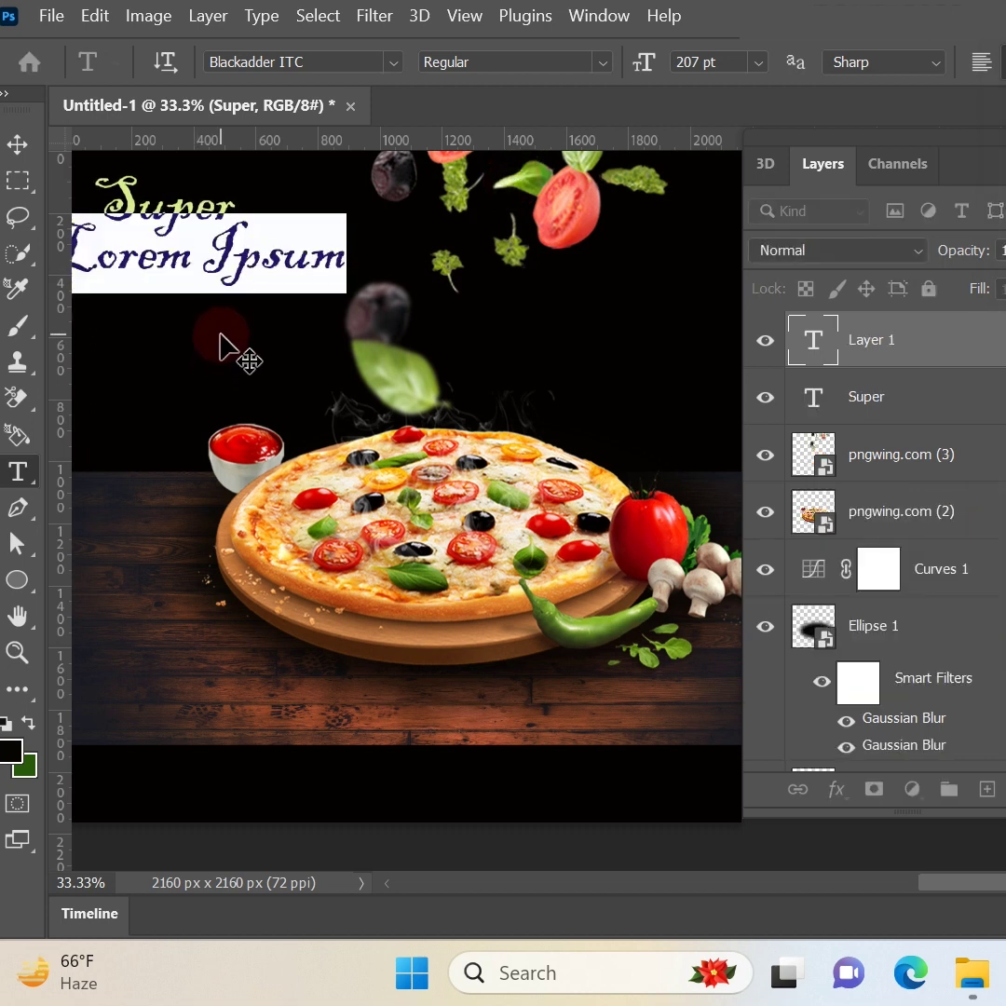
- Type 'Delicious' in Brush Script Std Medium and move it right, just under Super
text(De)
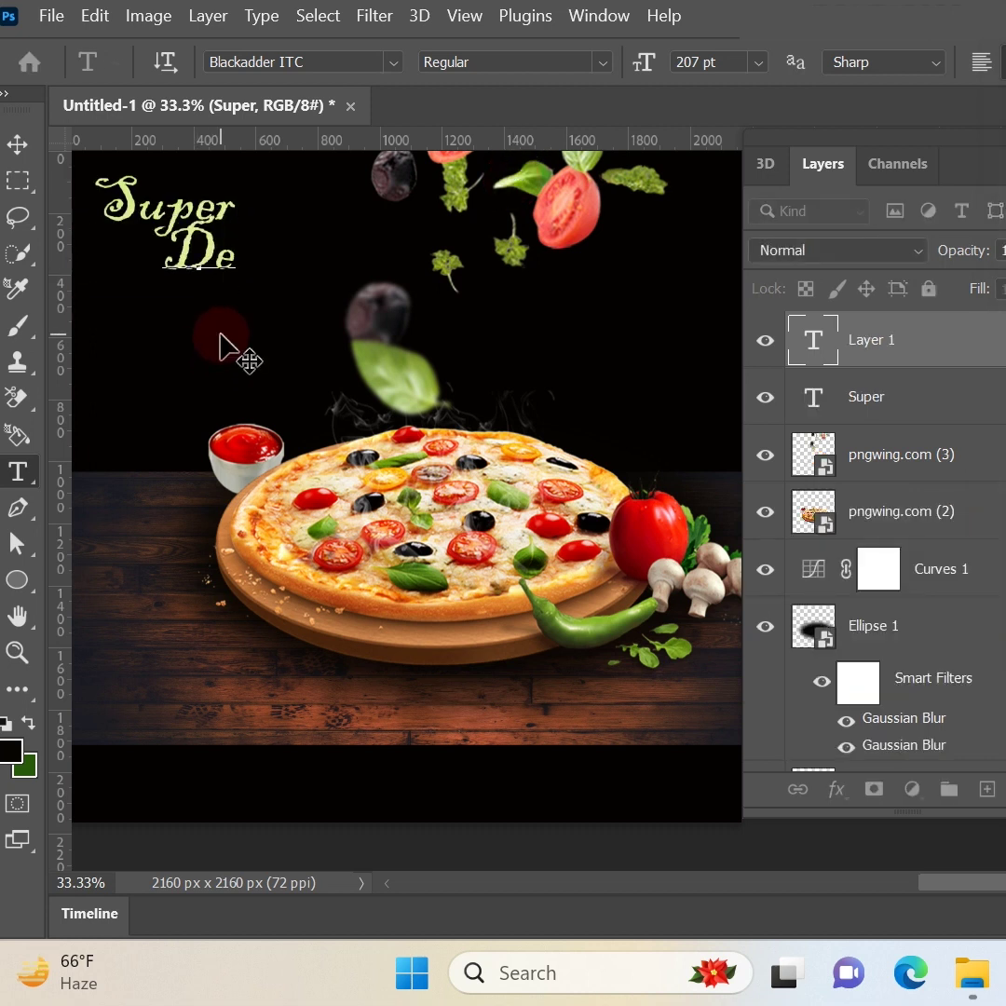
text(licious)
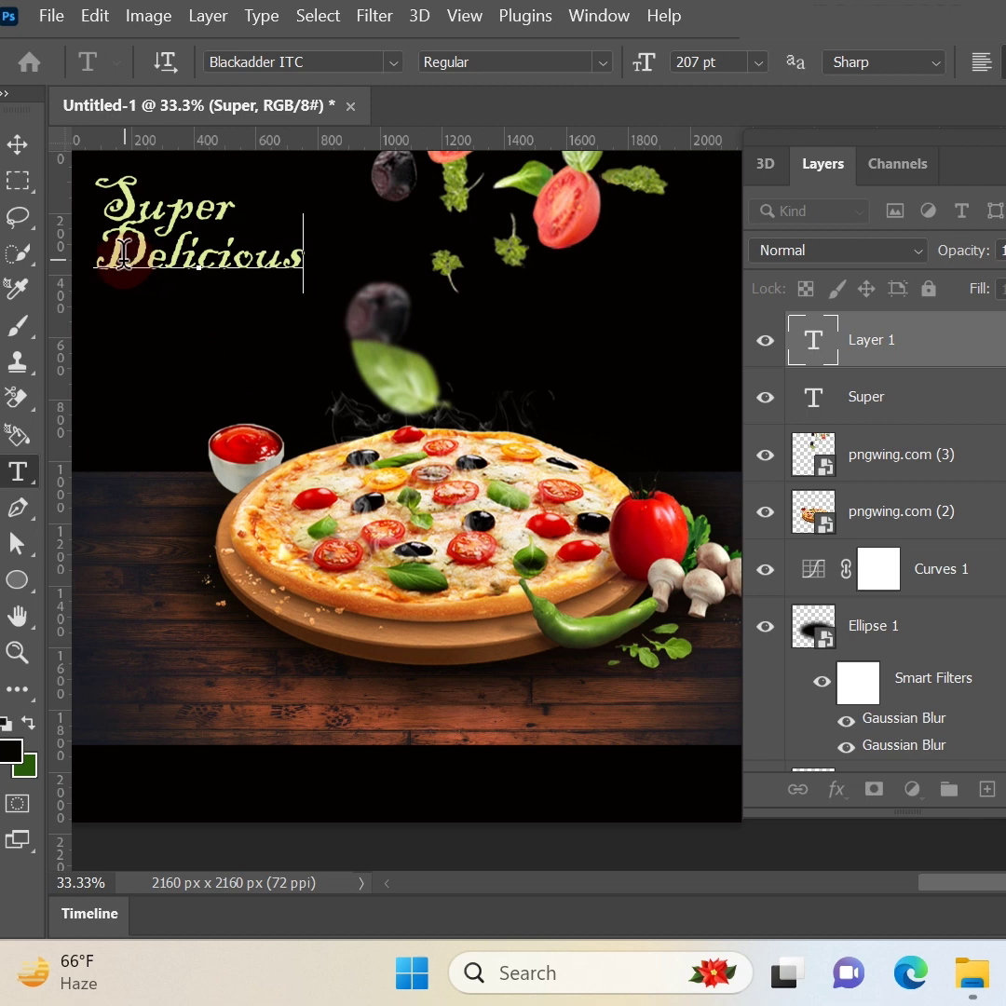
key(ctrl+a)
key(ctrl+Return)
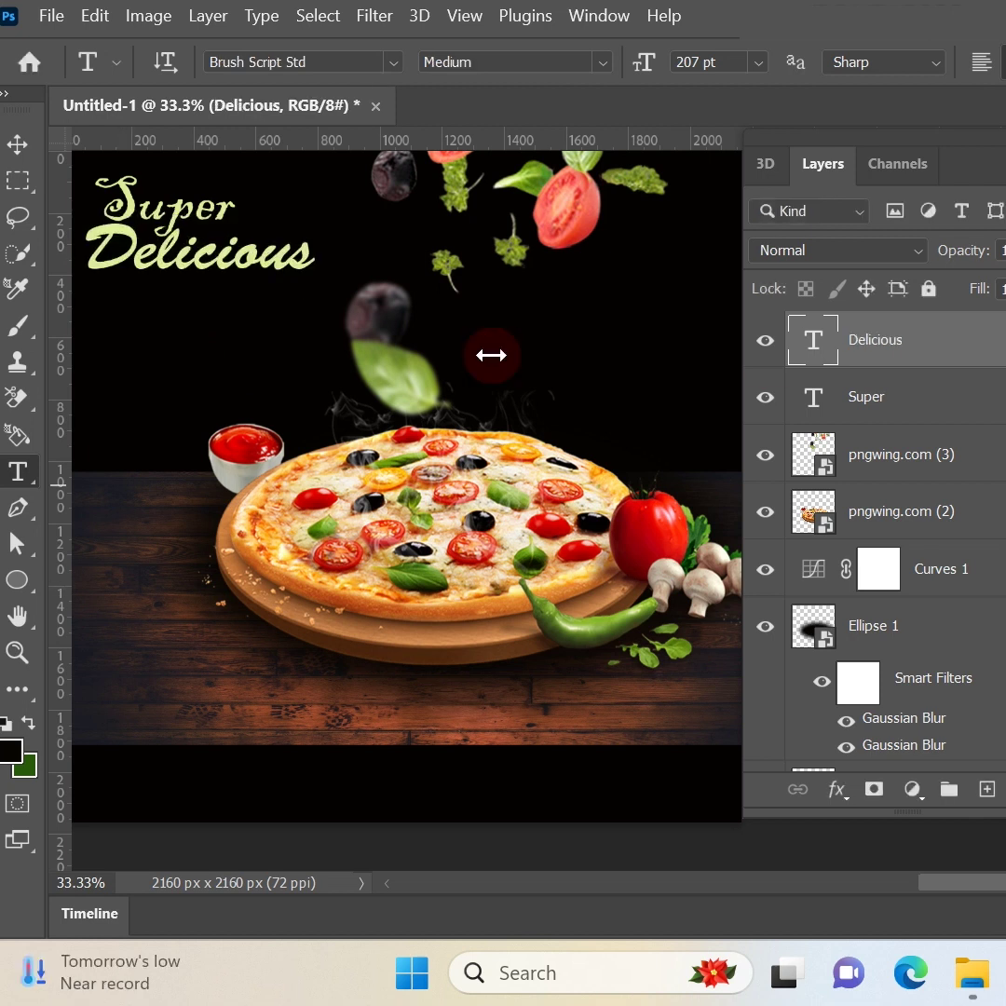
click(11, 146)
mouse_move(203, 275)
mouse_down()
mouse_move(284, 272)
mouse_move(203, 270)
mouse_move(273, 286)
mouse_move(275, 276)
mouse_up()
- Type 'PIZZA' in Plumpfull Black at 316 pt and place it below Delicious
key(t)
click(288, 351)
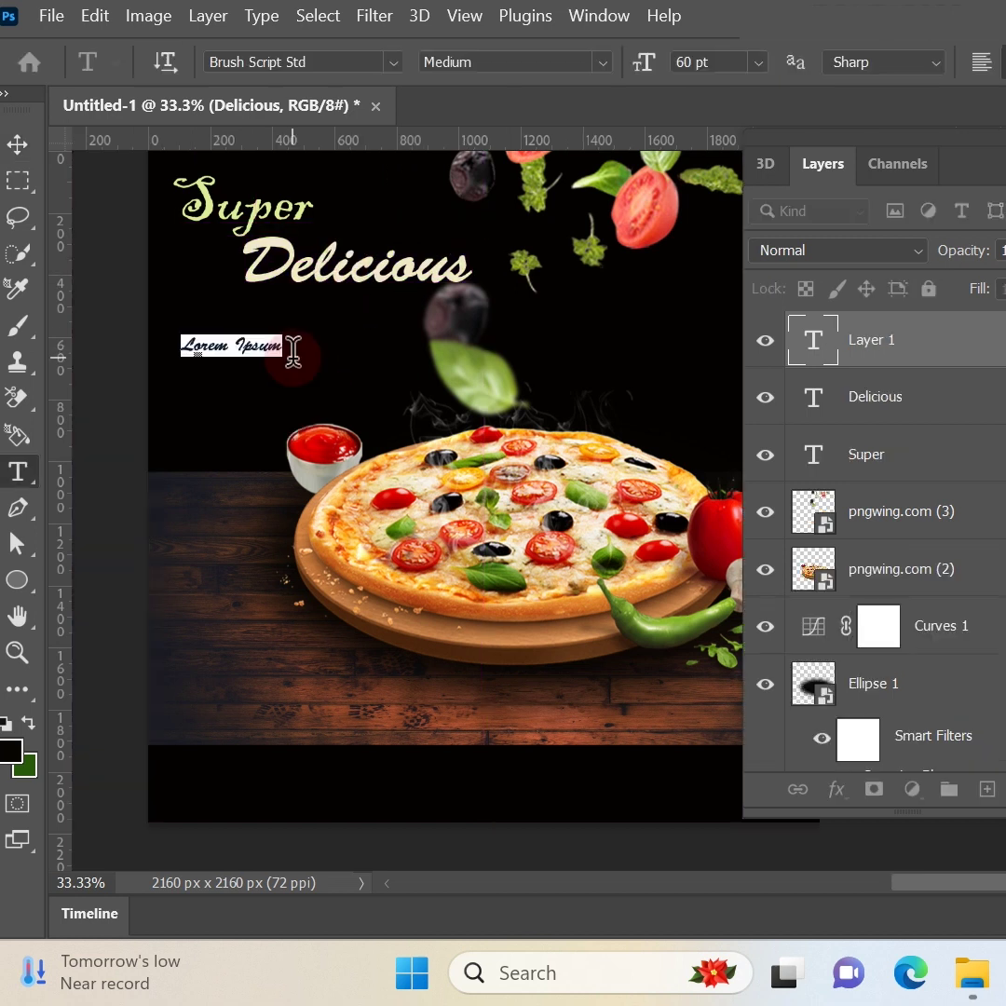
text(PIZZA)
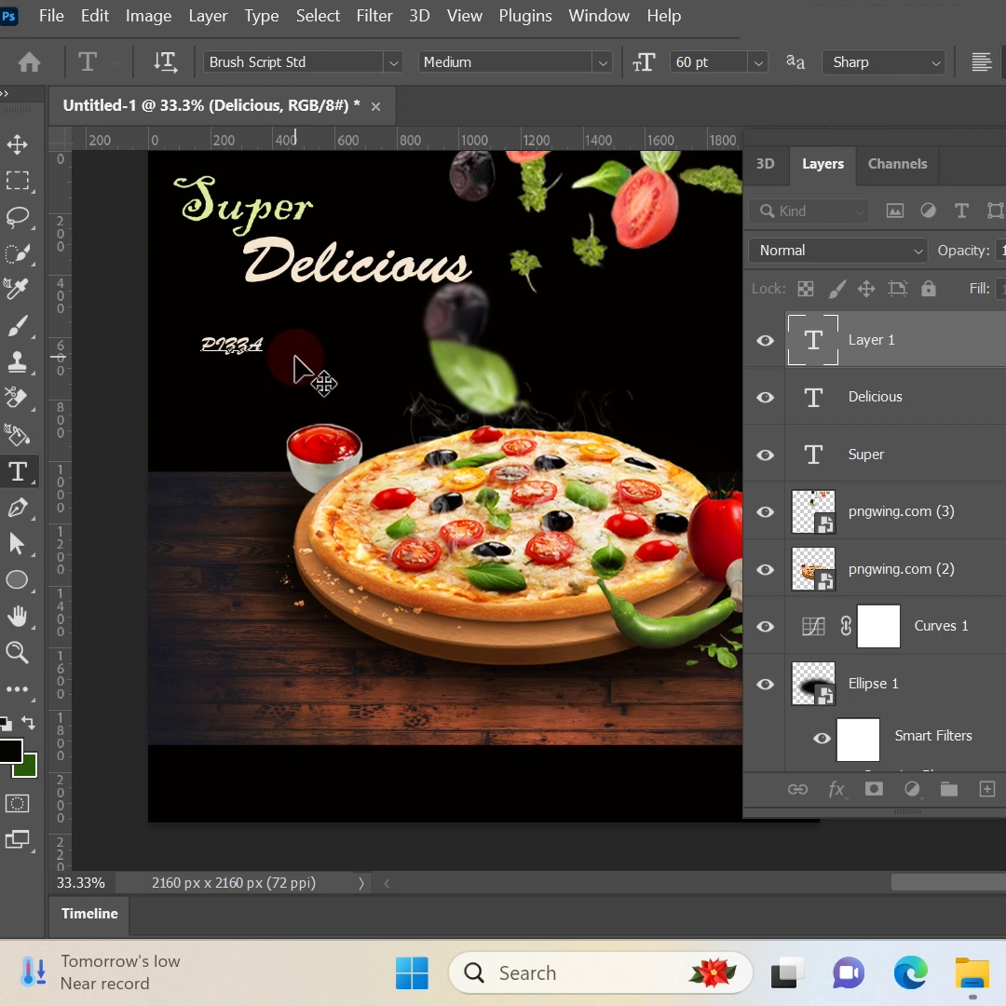
drag(198, 344, 267, 353)
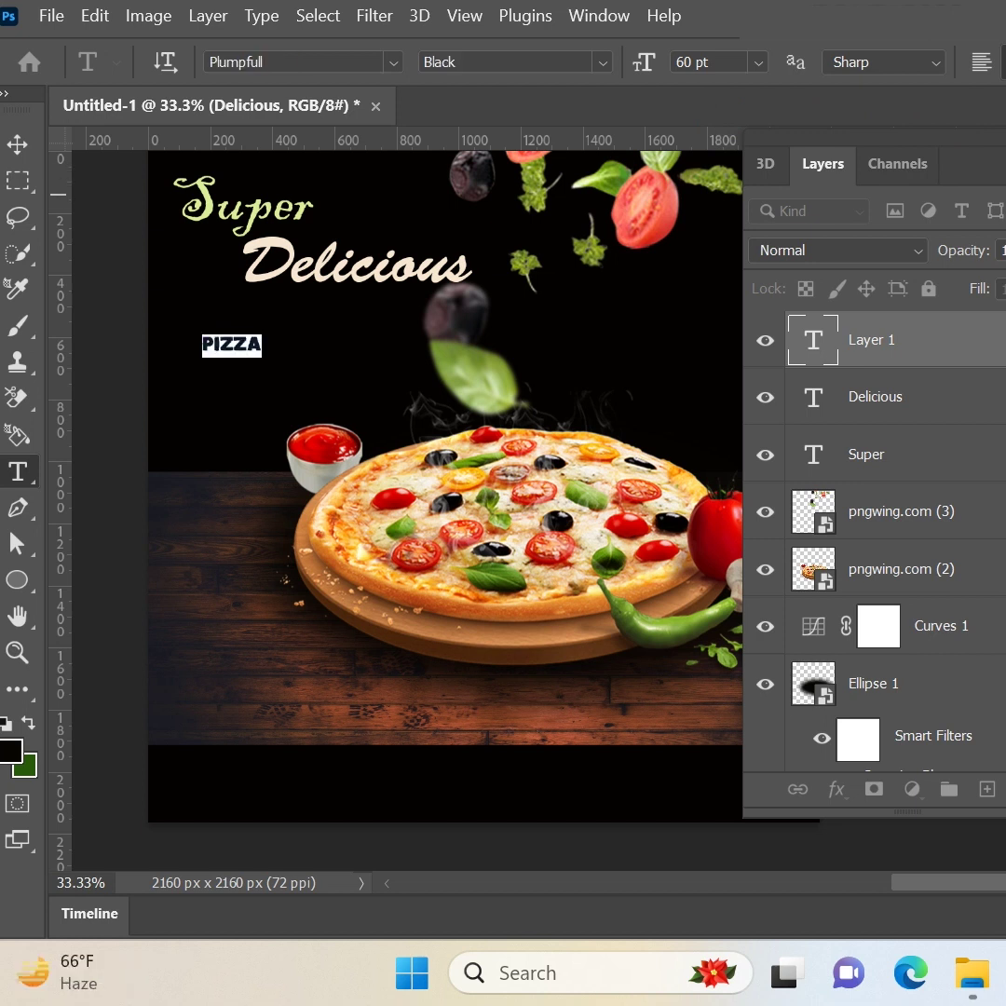
text(316)
key(Return)
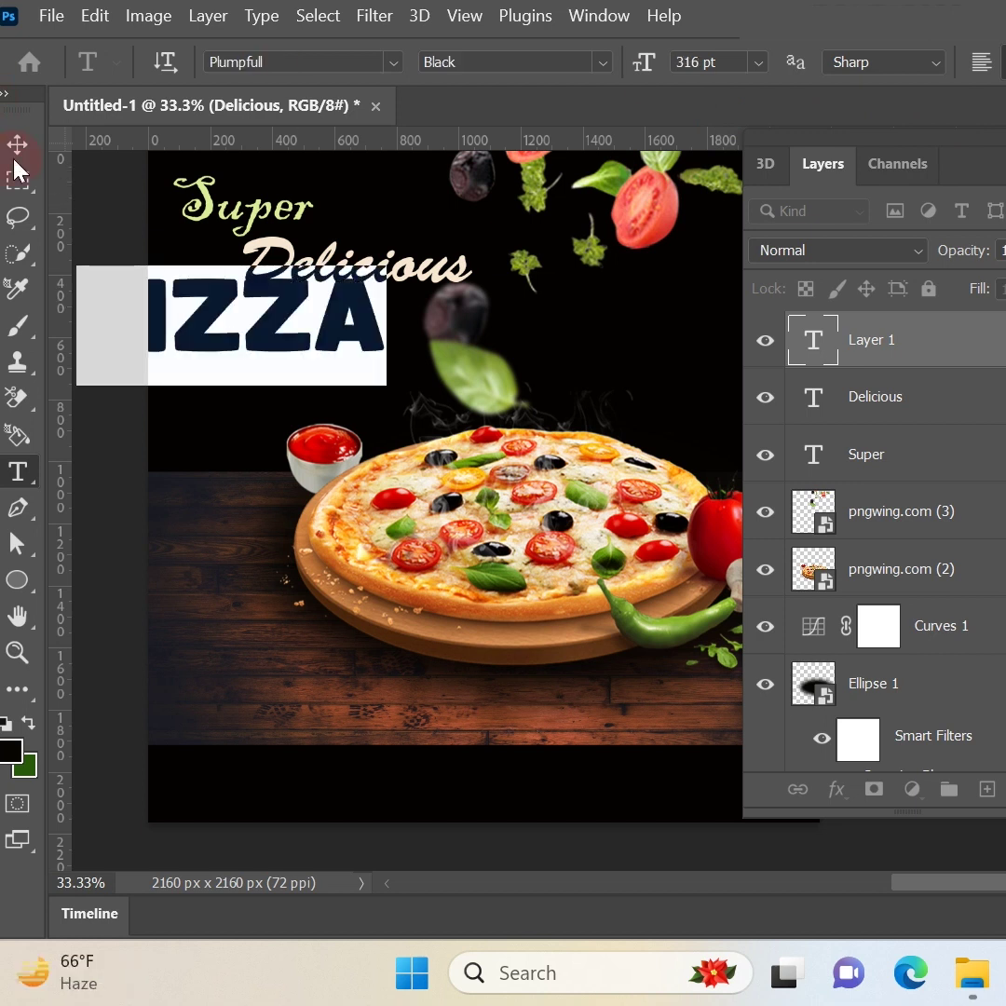
click(17, 146)
drag(268, 330, 321, 349)
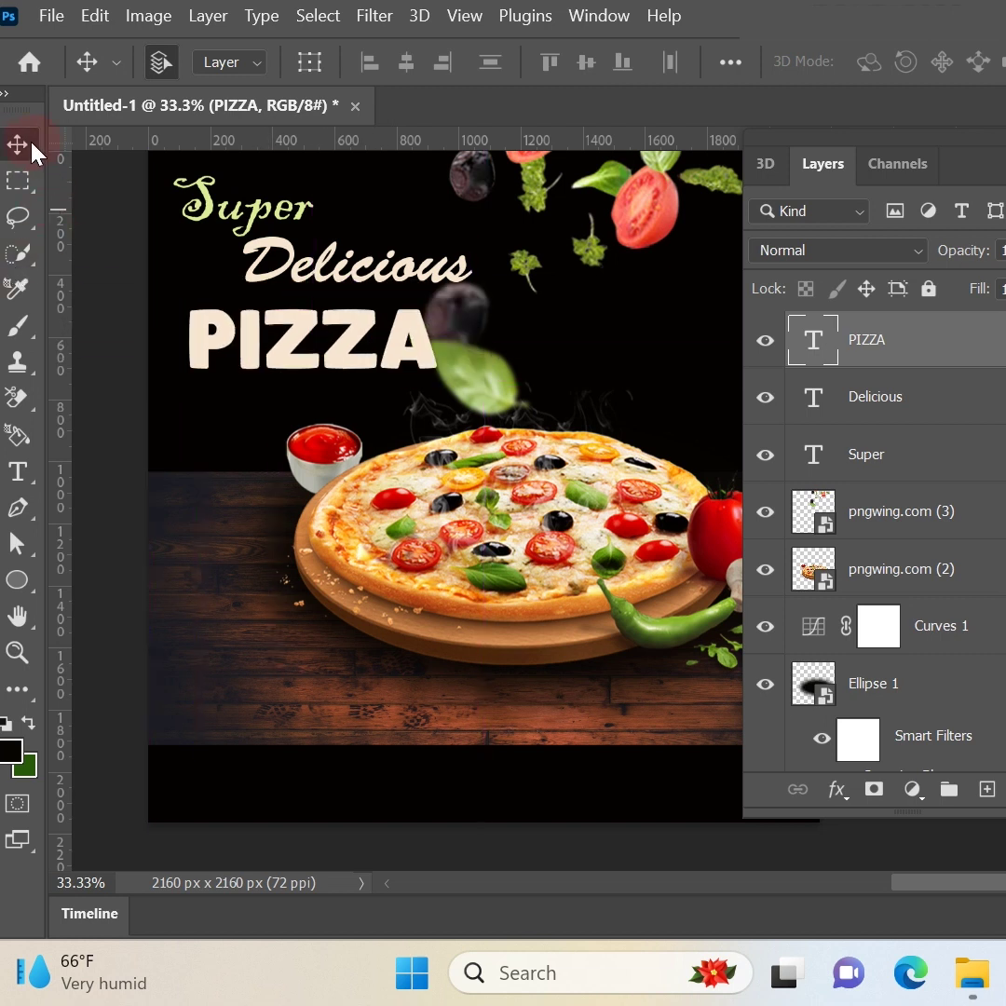
drag(291, 366, 269, 371)
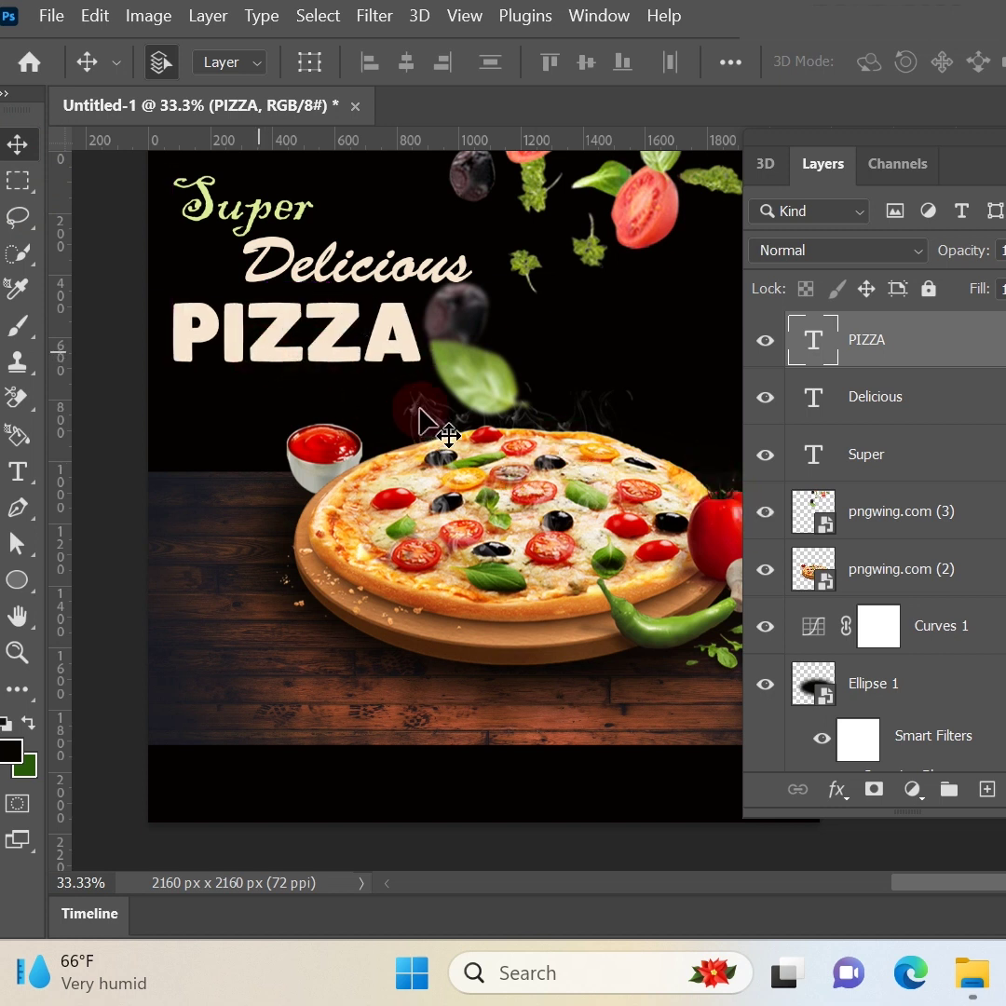
- Colour PIZZA with the crust's brown and add a light Stroke layer style
key(i)
click(565, 636)
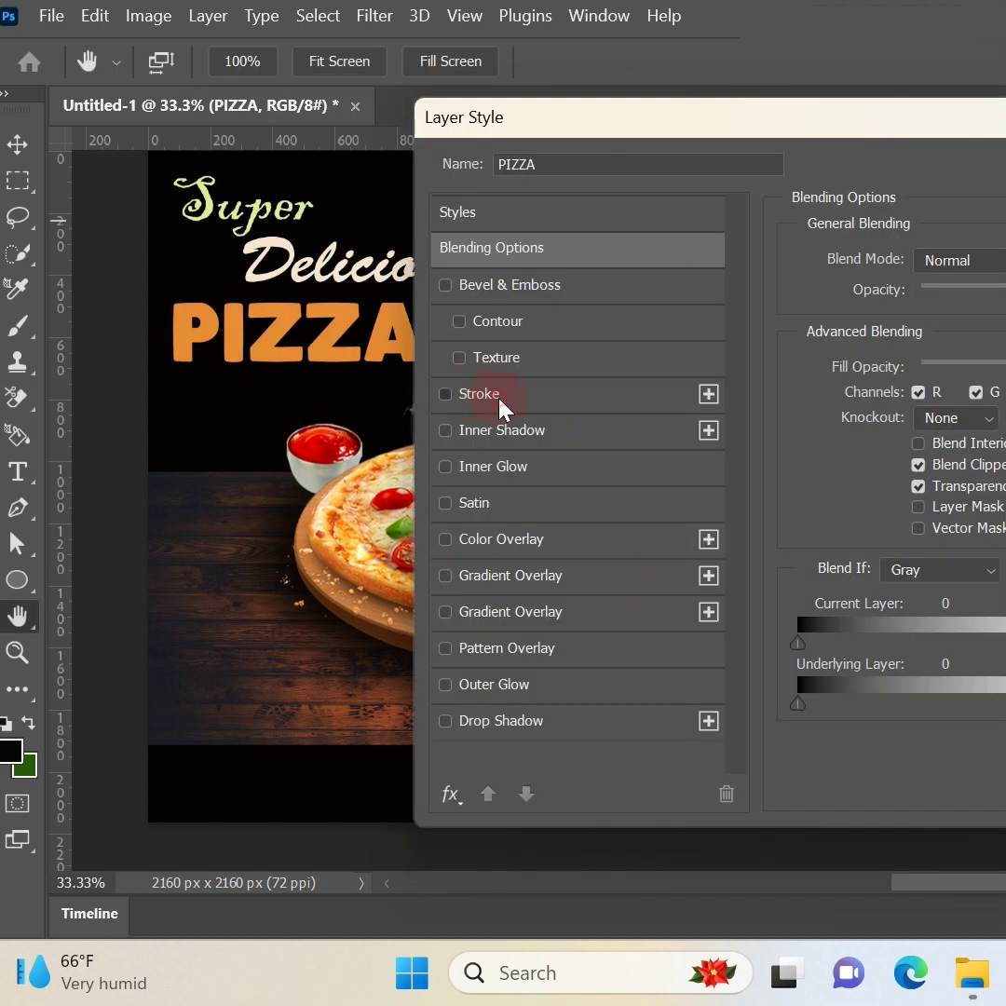
click(504, 398)
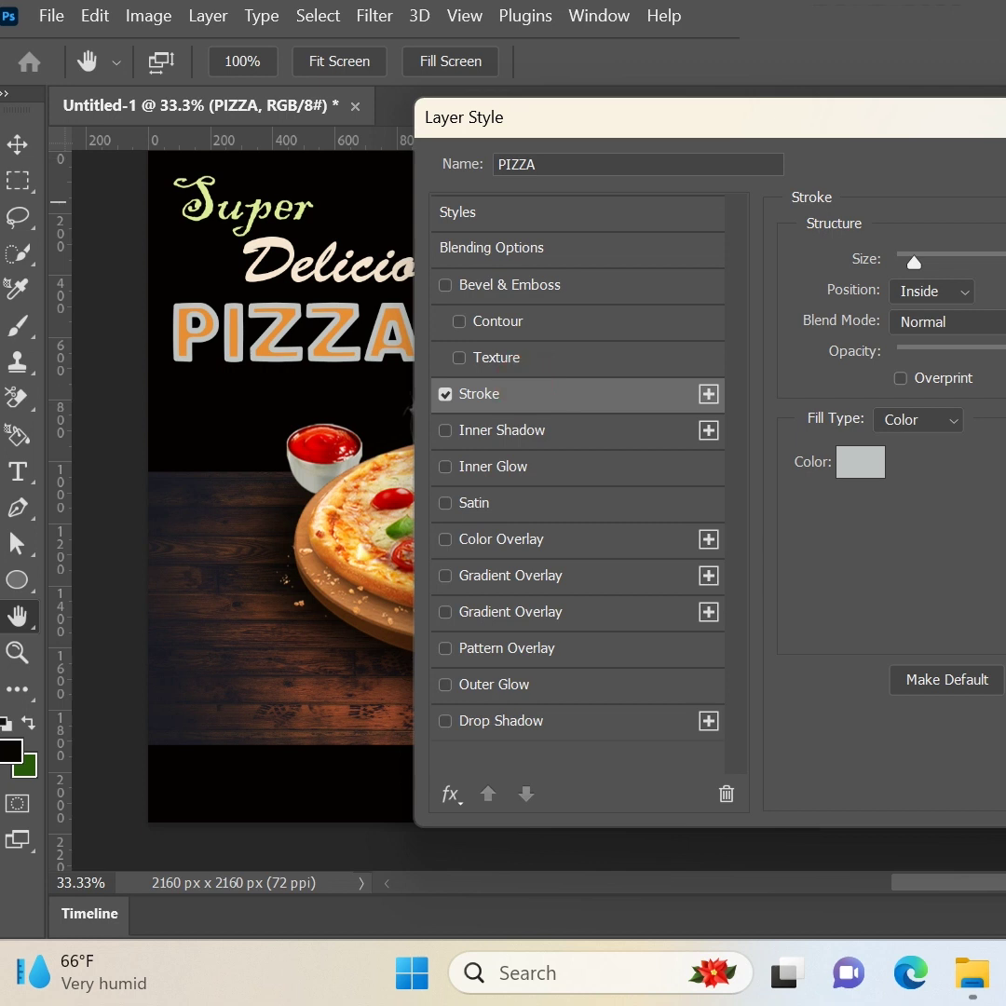
key(Return)
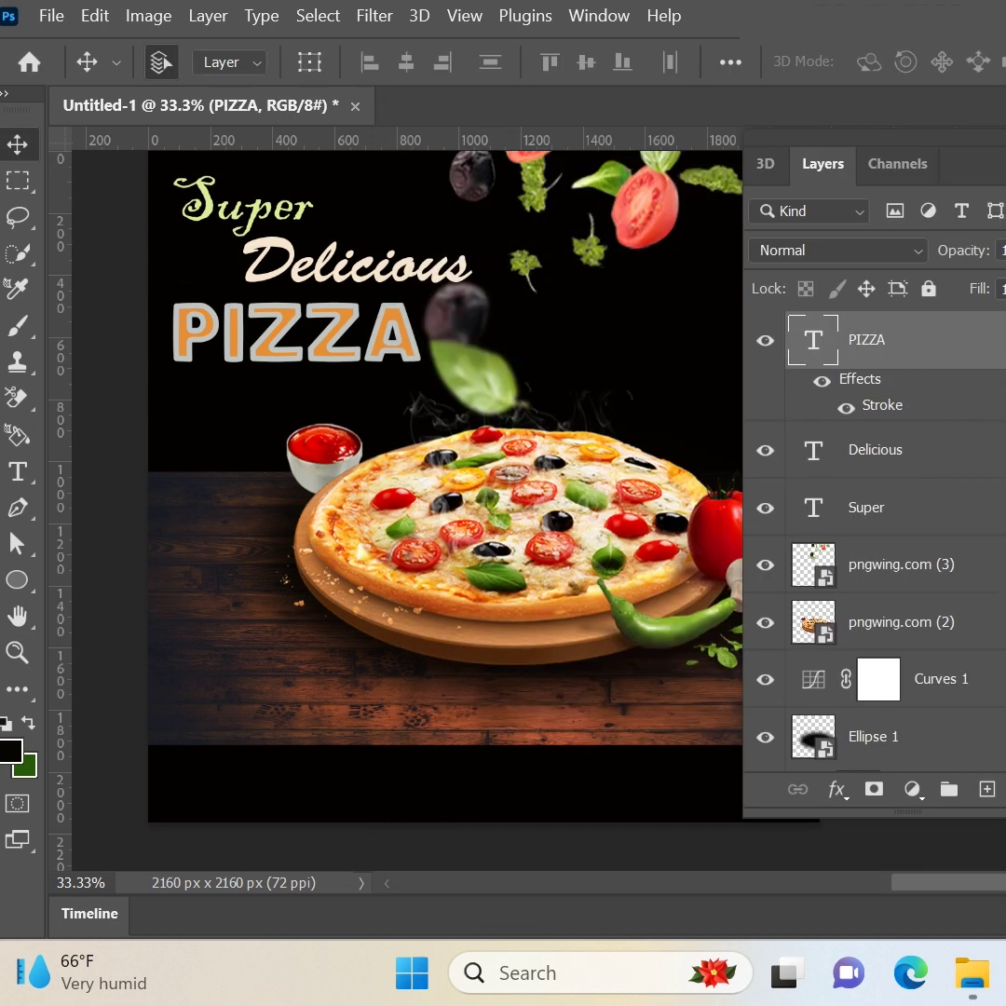
key(t)
click(148, 778)
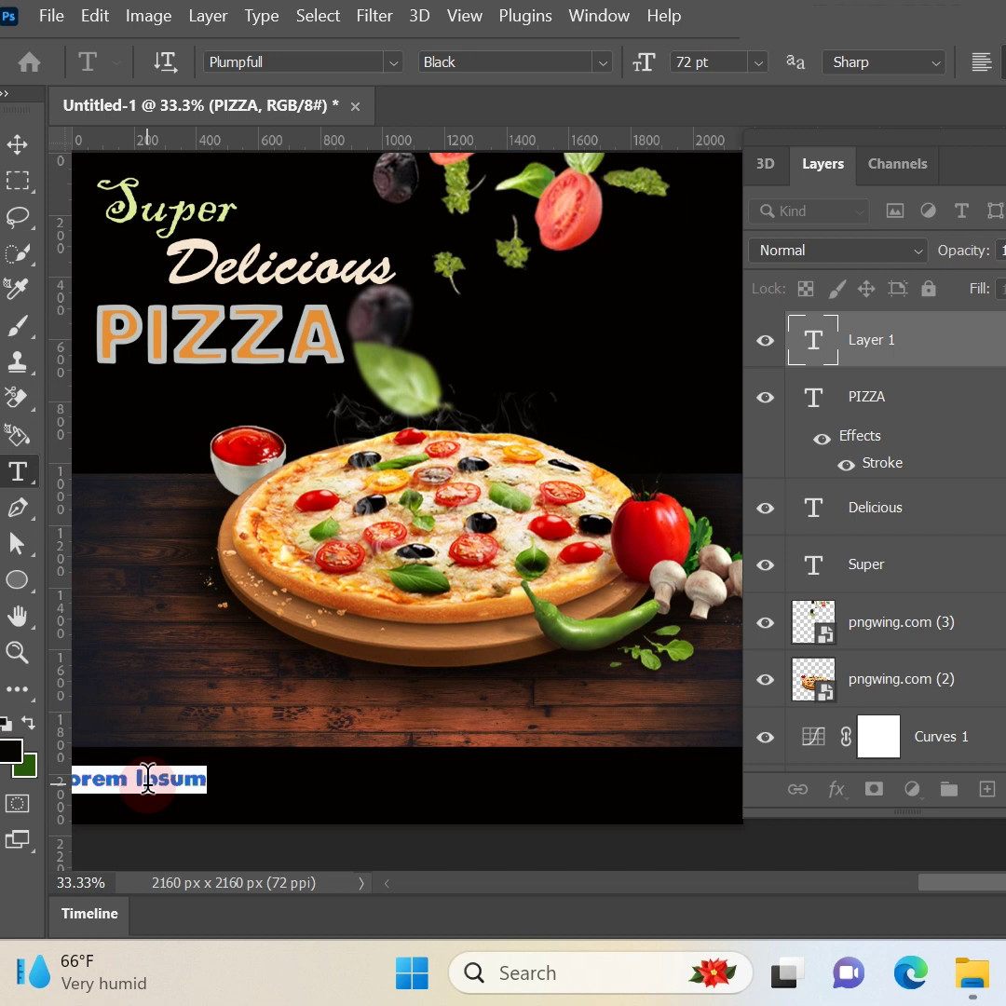
- Finish typing 'Contact Us' and nudge it slightly to the right
text(cntact)
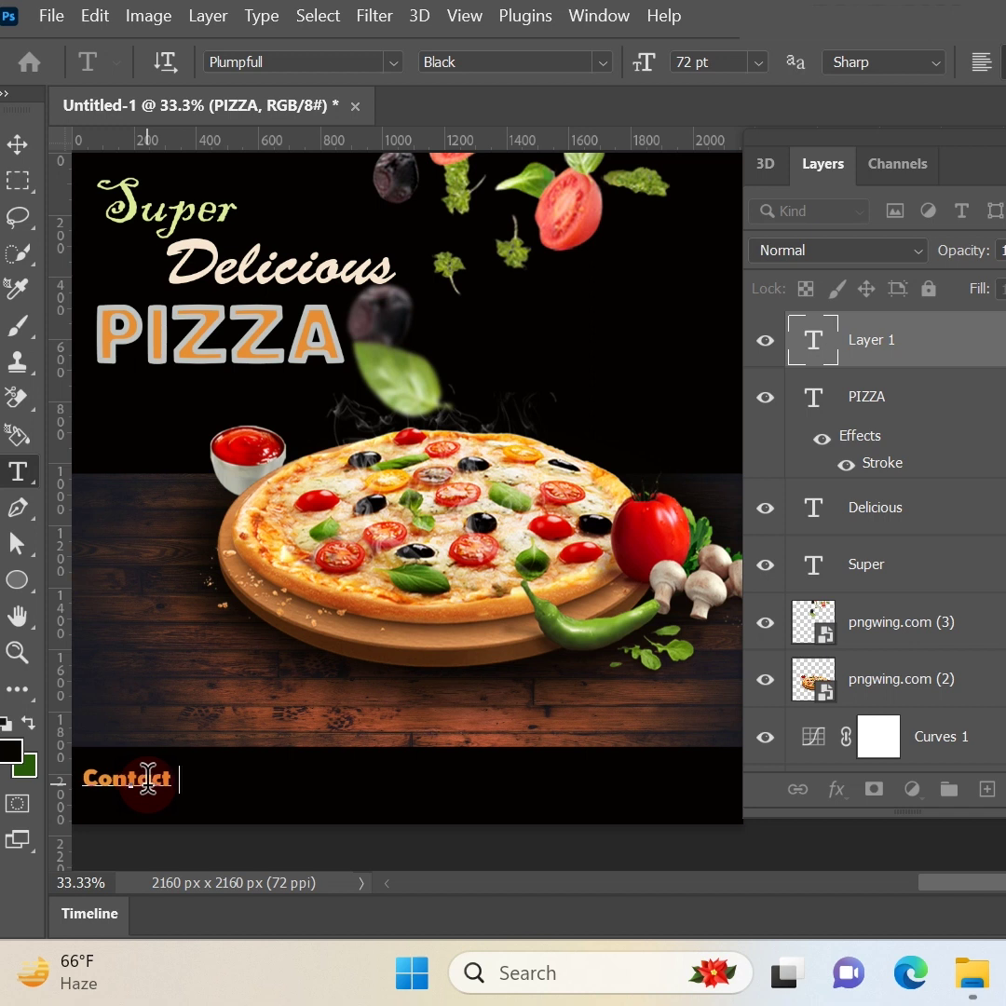
text( Us)
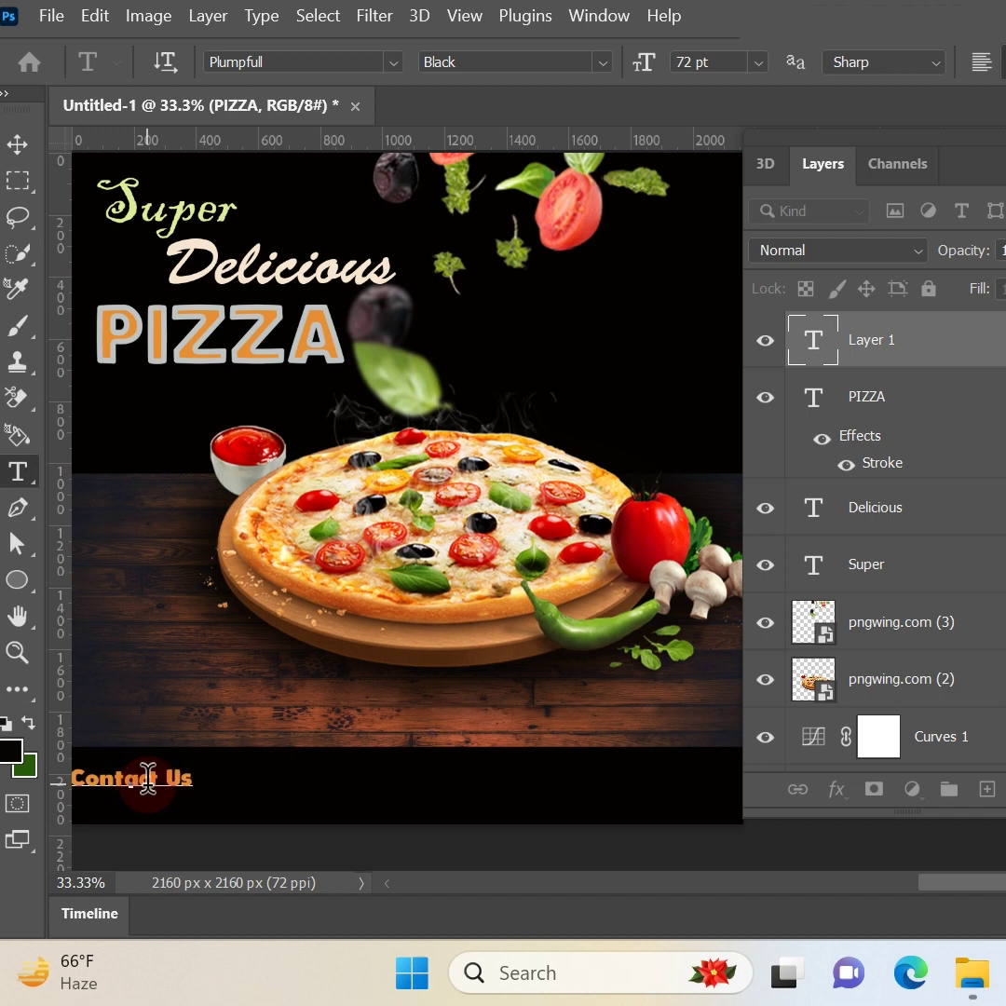
click(17, 145)
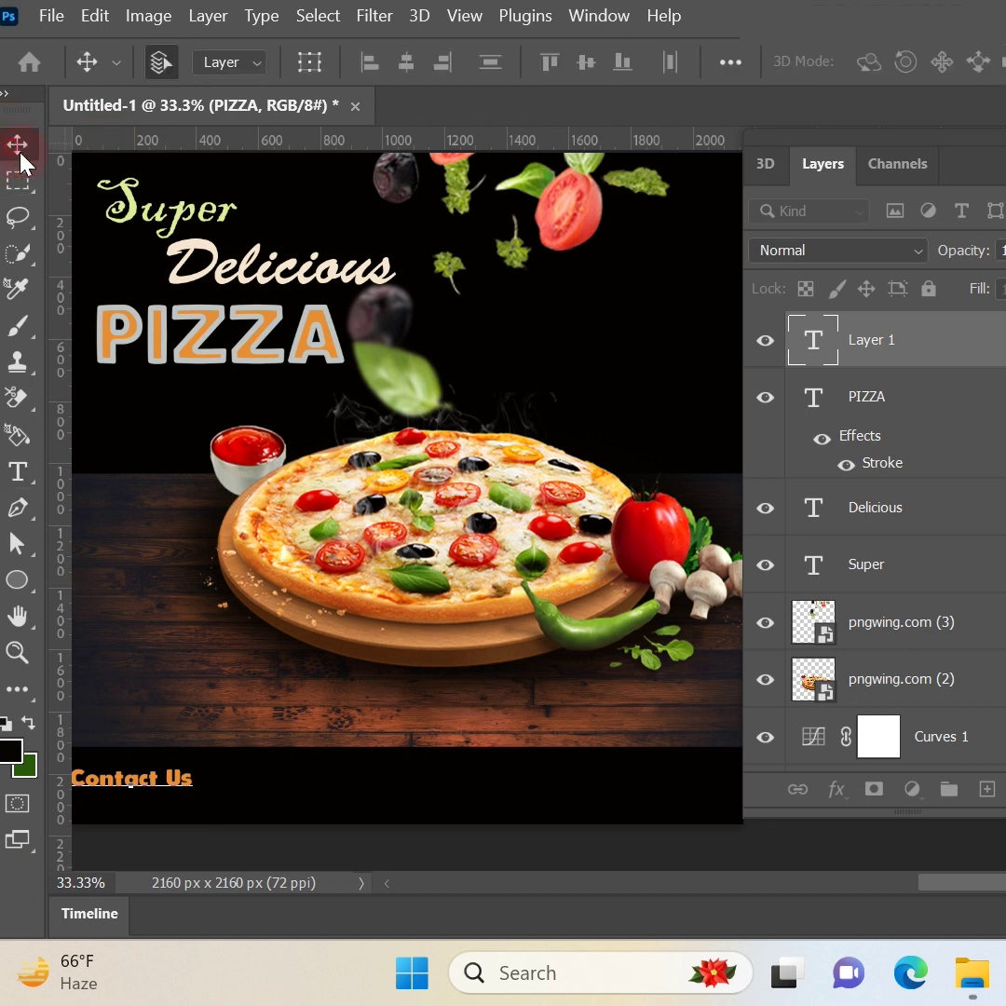
drag(135, 790, 139, 774)
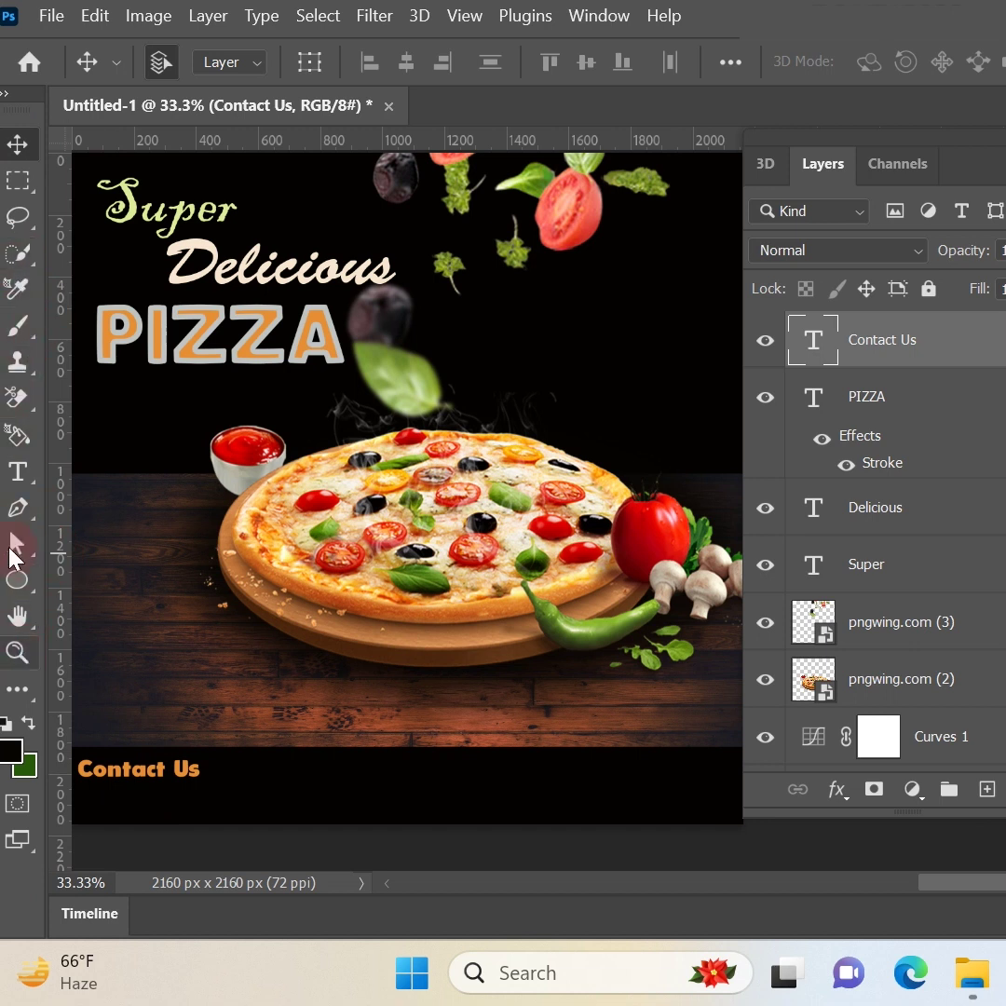
- Add a placeholder phone line '02XXXX###' directly below Contact Us
click(17, 472)
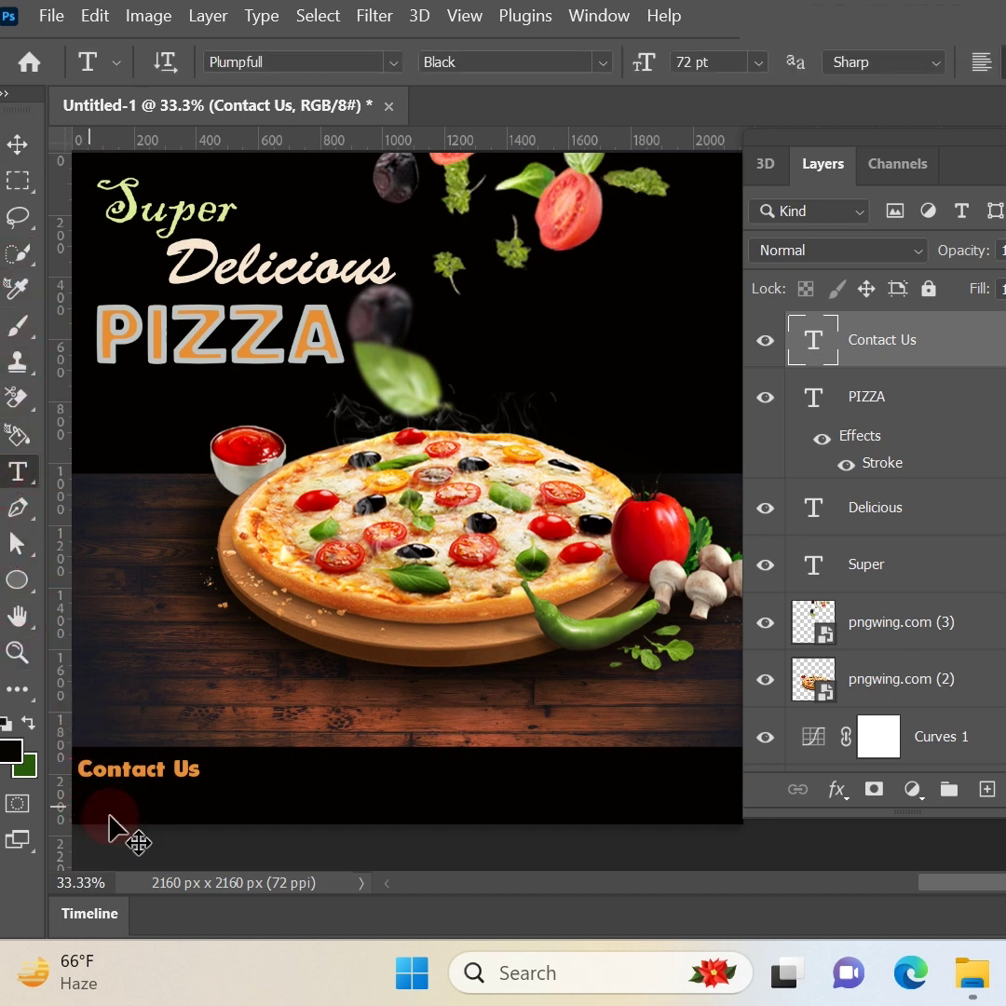
click(91, 803)
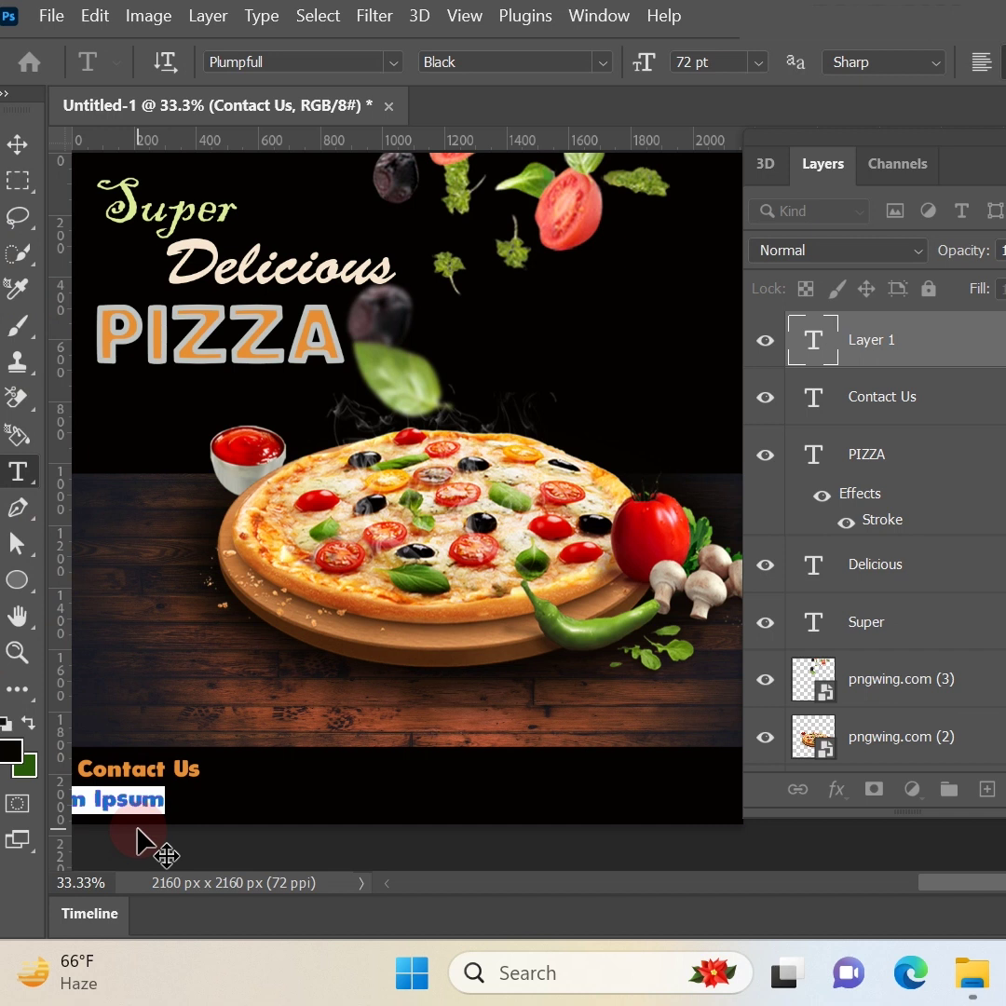
key(BackSpace)
text(02)
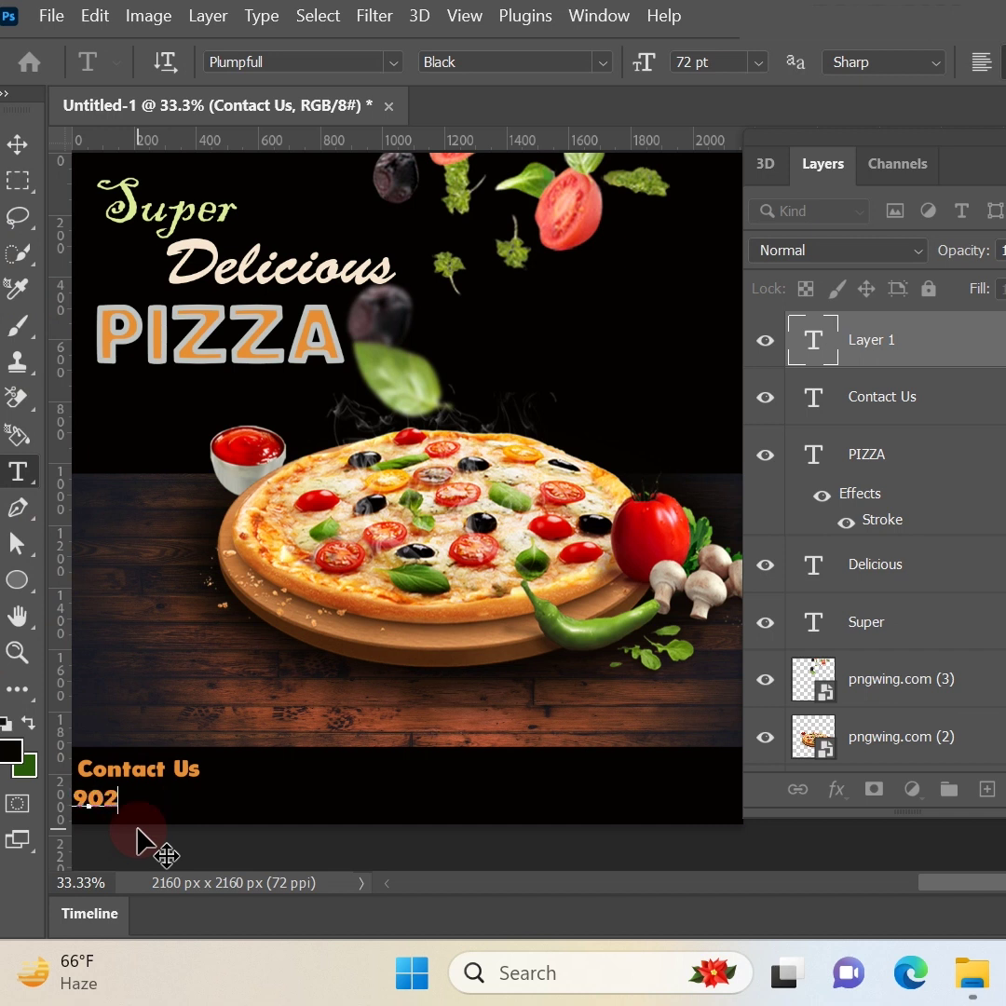
text(XXXX)
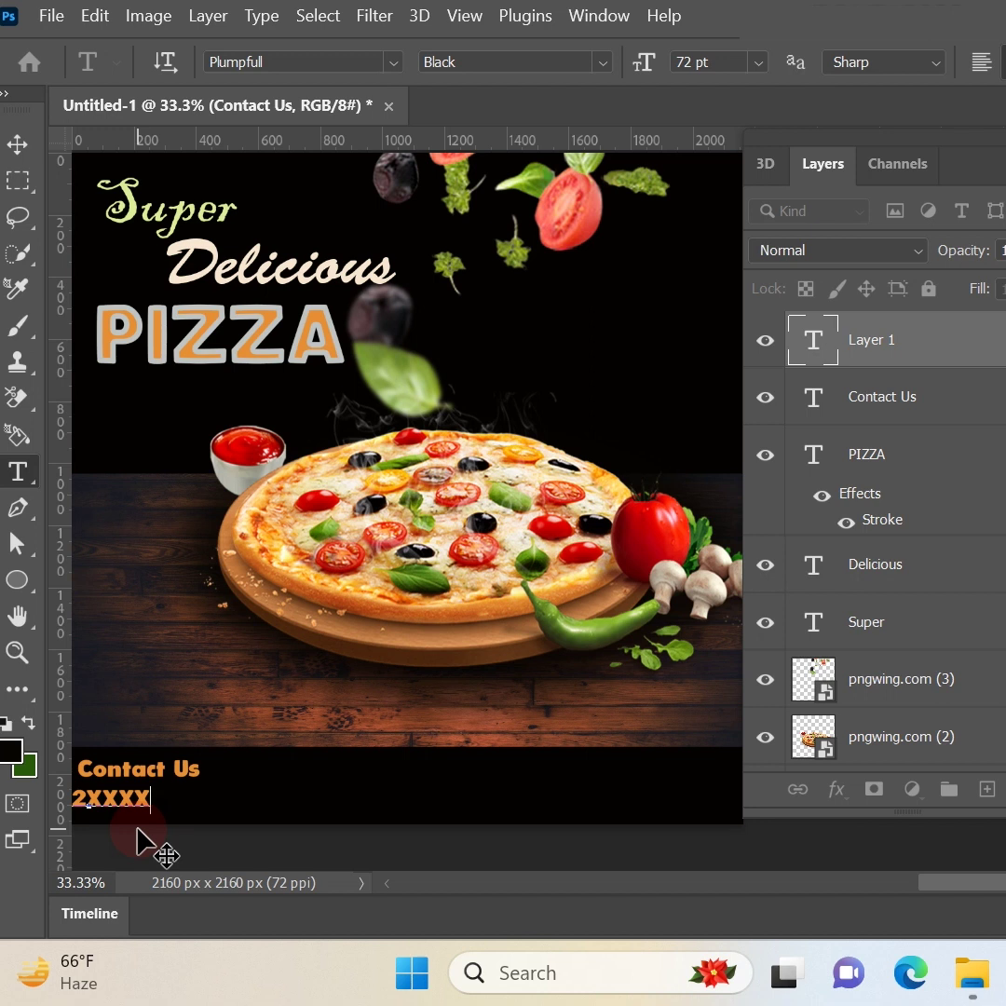
text(##)
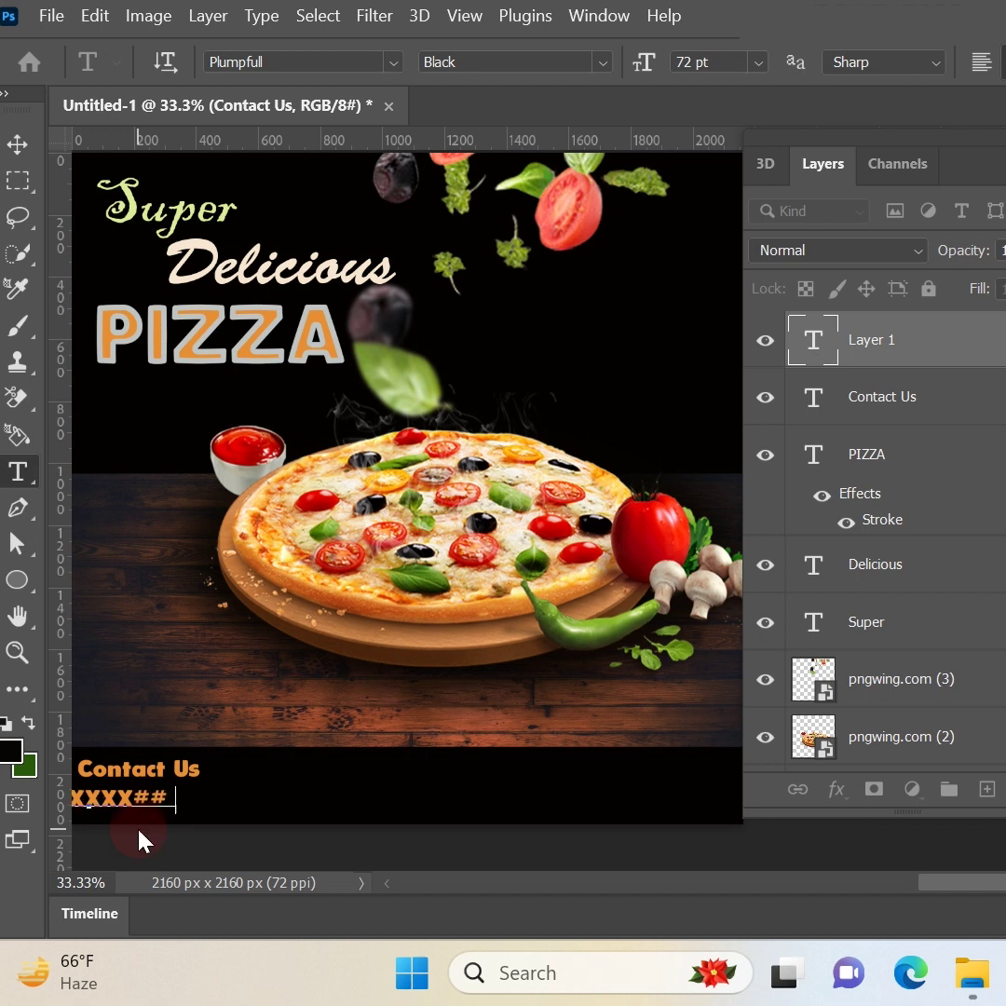
text(#)
click(16, 579)
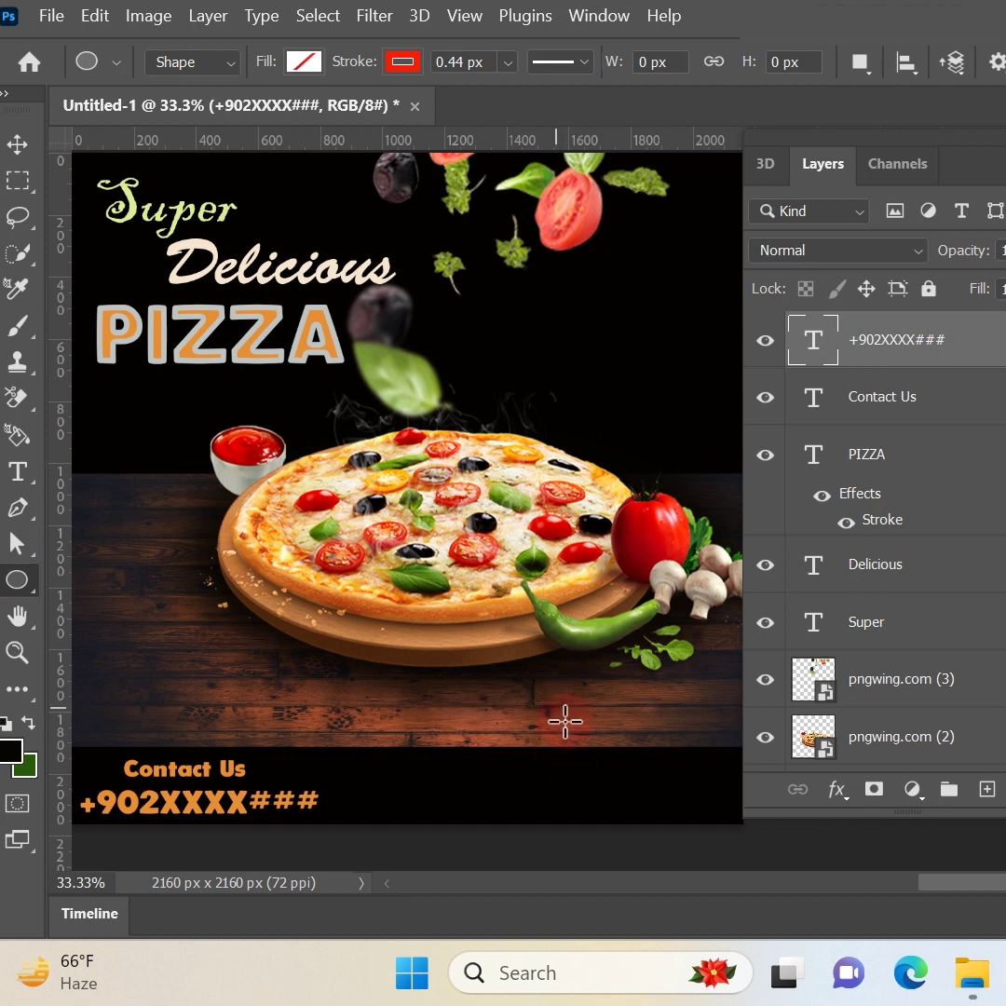
- Draw a bottom-right circle with orange-red fill and a light cream outline
drag(571, 722, 670, 819)
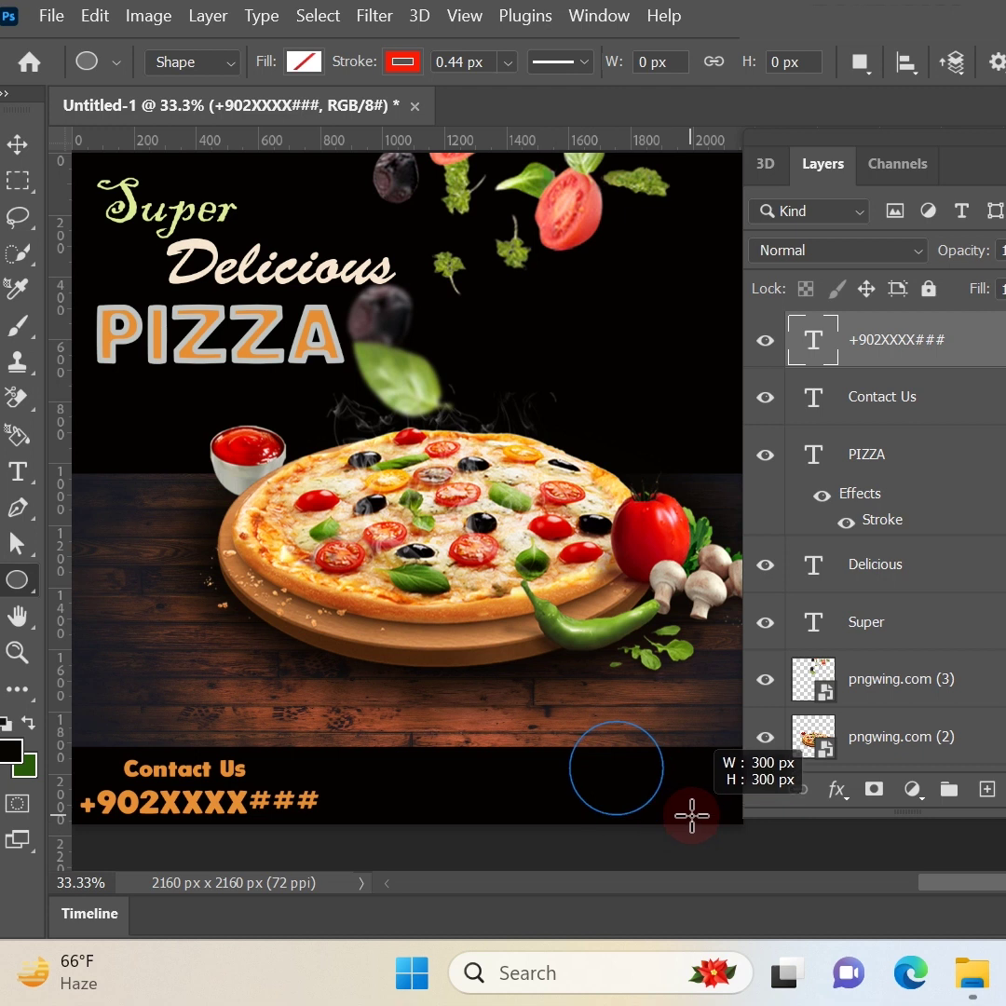
click(302, 61)
click(525, 651)
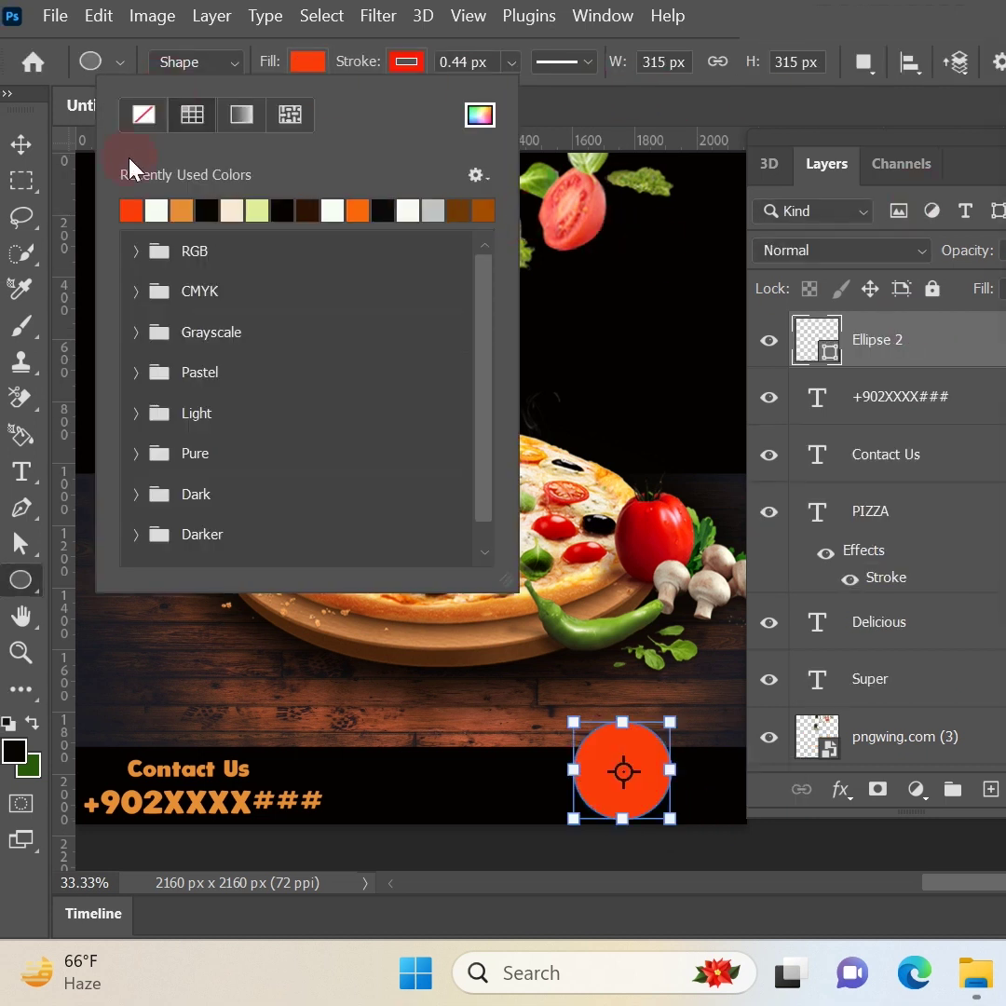
click(408, 63)
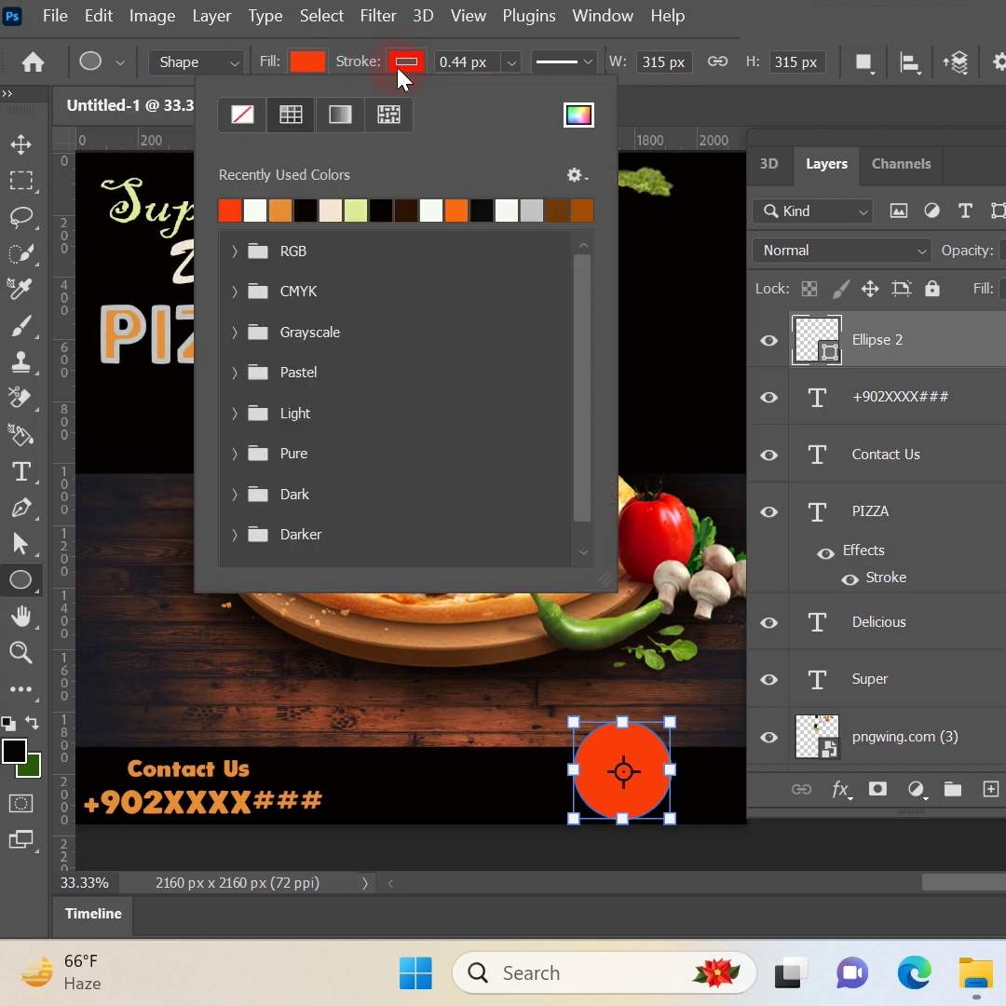
click(267, 202)
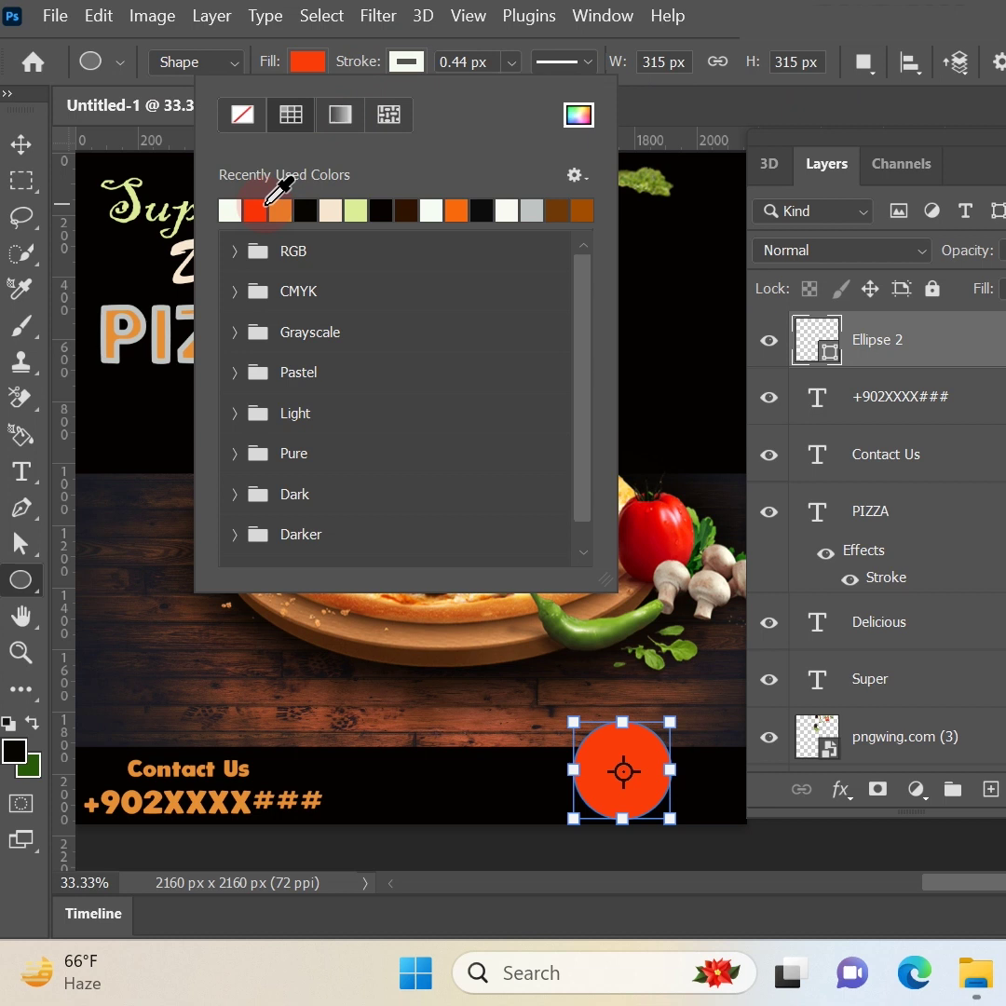
click(416, 65)
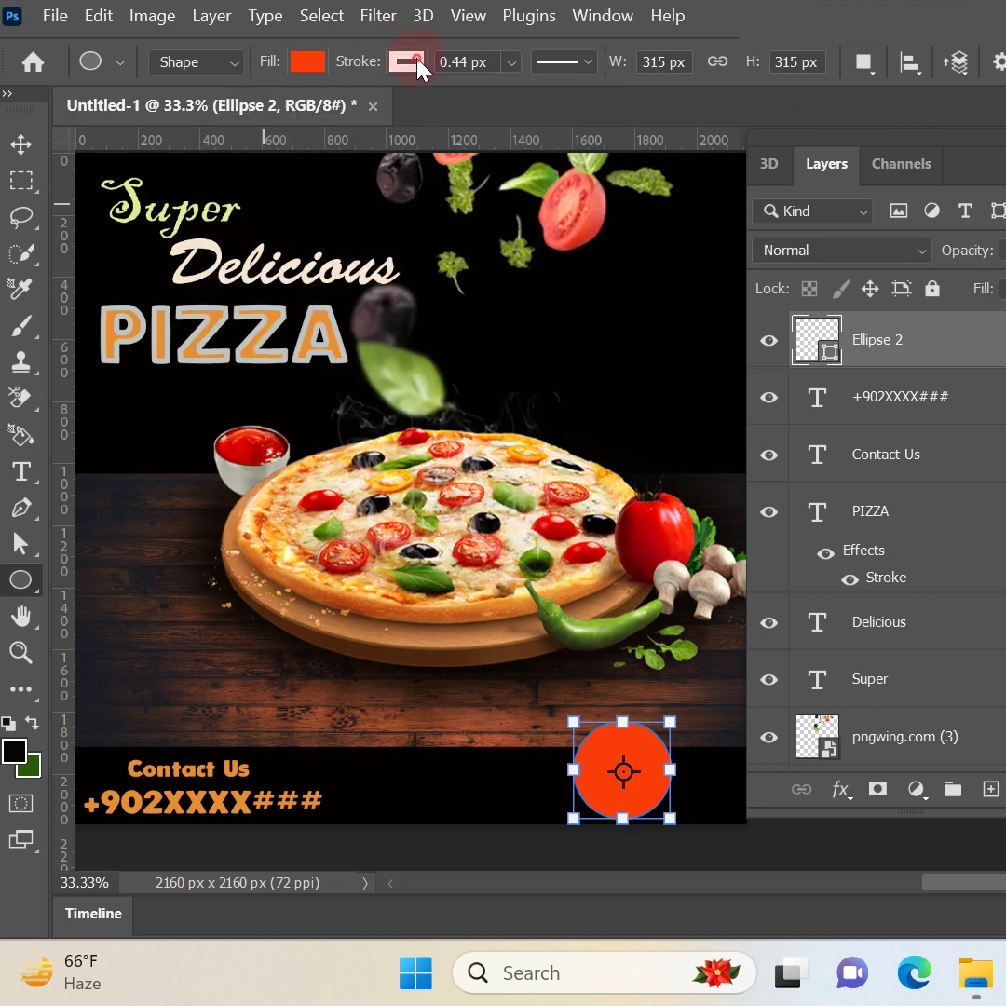
click(19, 146)
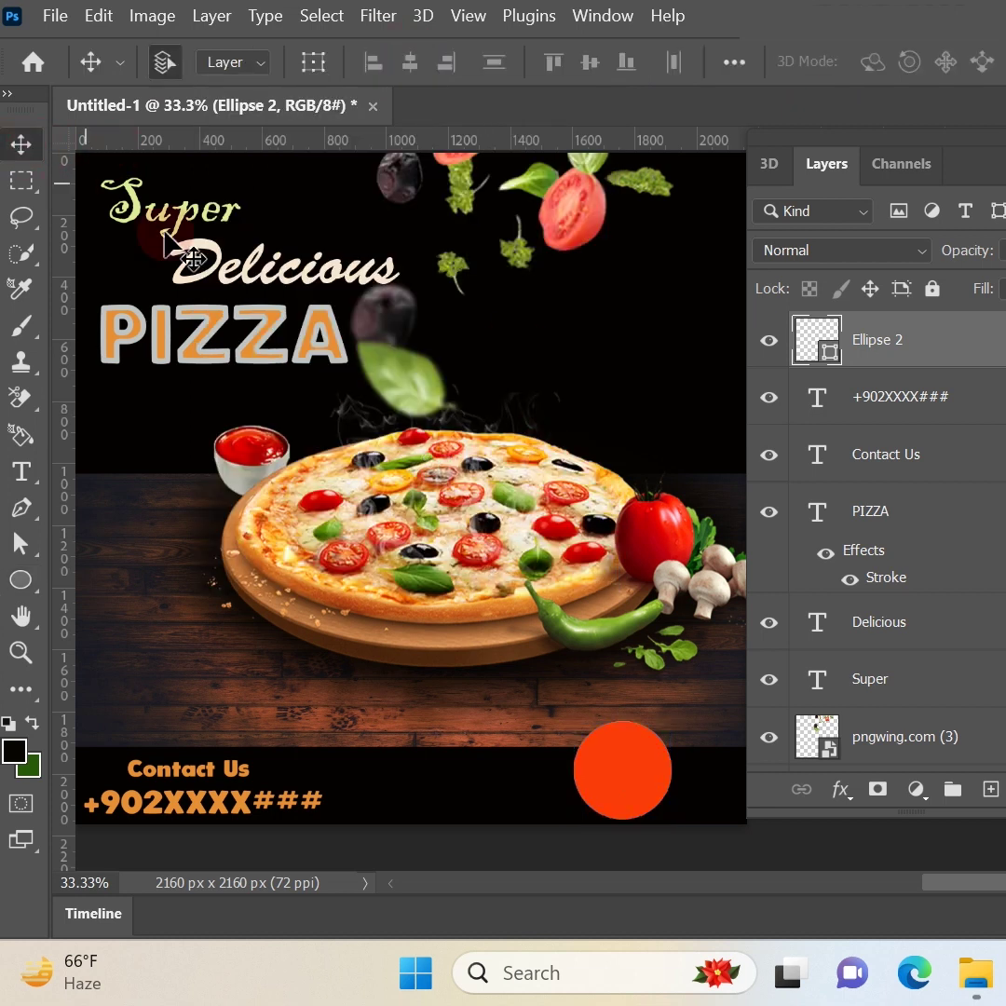
click(21, 472)
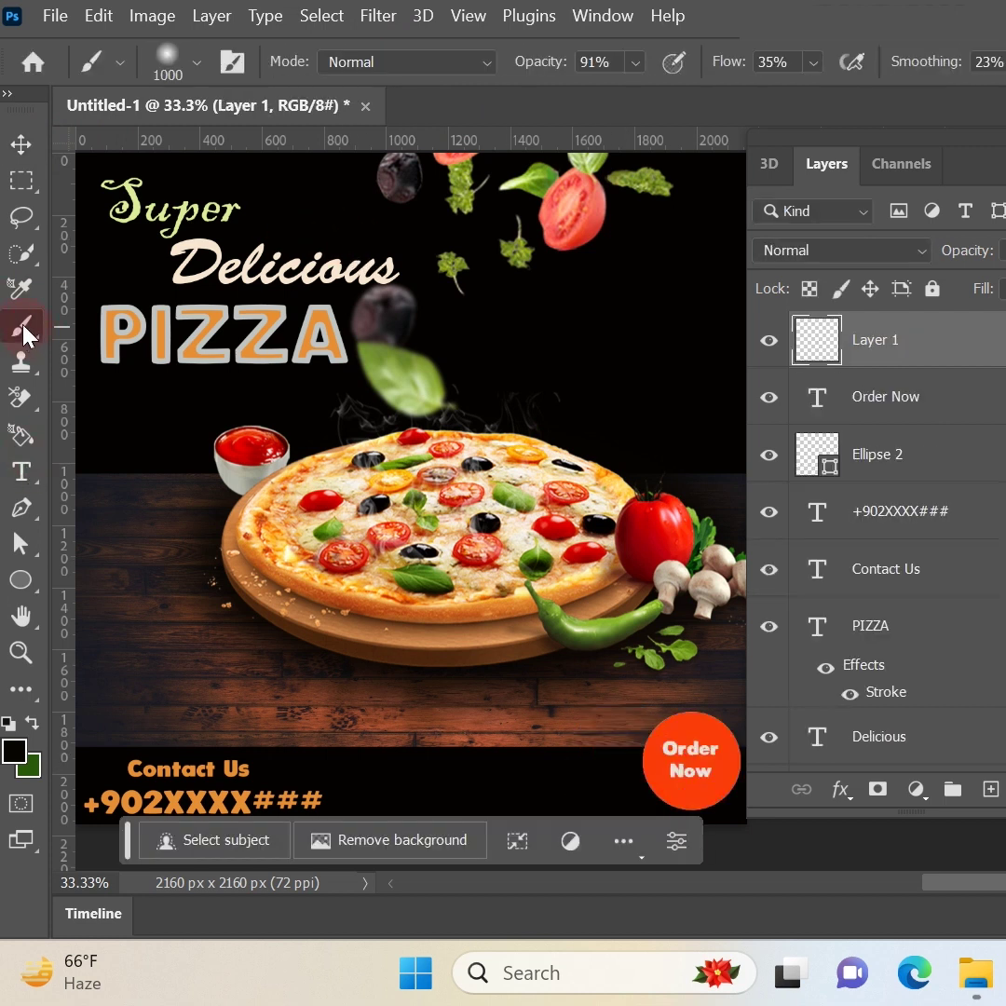
- Paint a red glow with a 1400 px soft brush and place it beneath the pizza layer
click(232, 64)
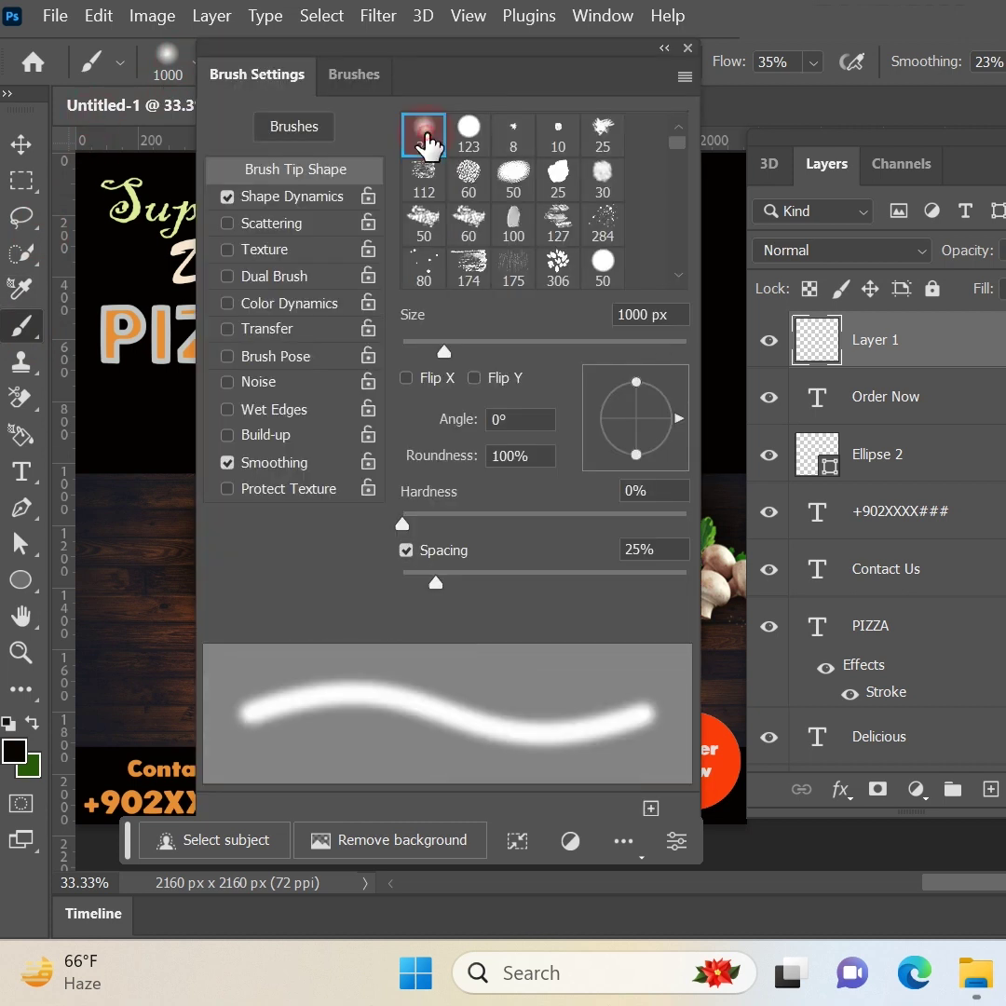
key(])
click(453, 416)
drag(885, 352, 875, 718)
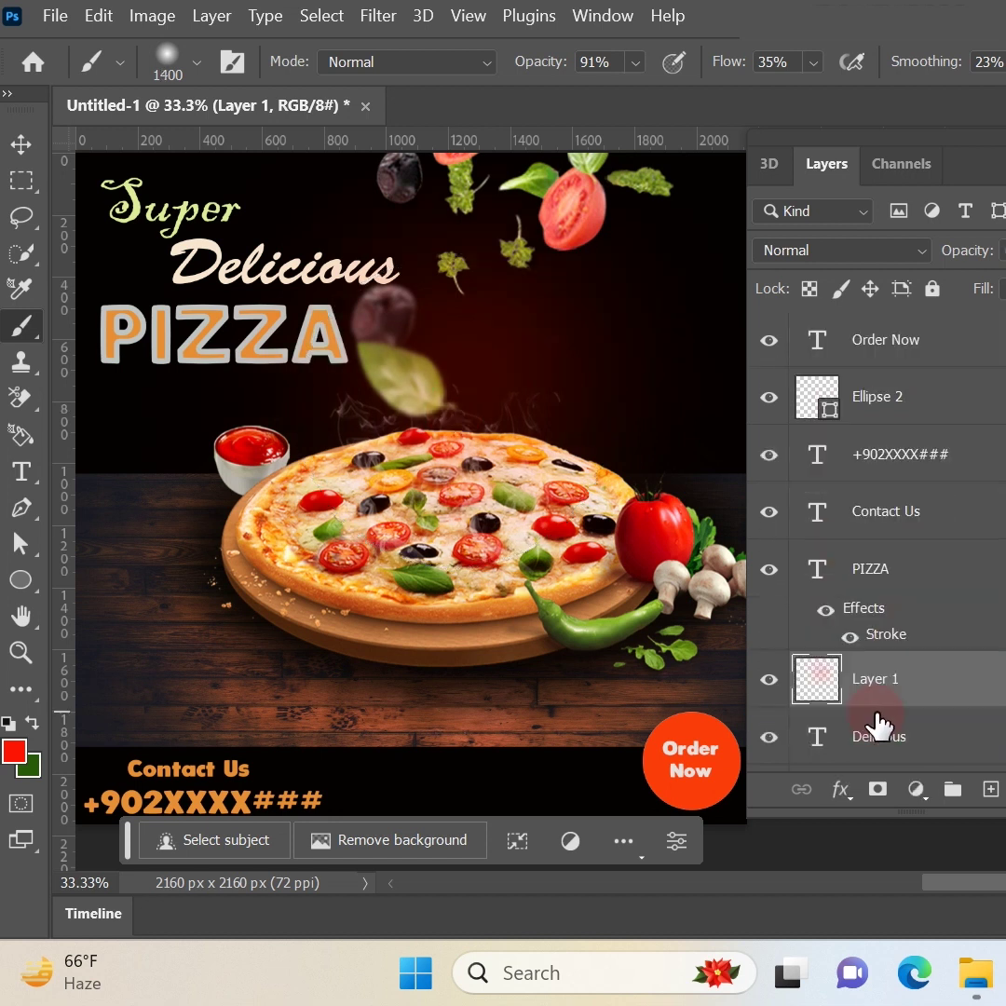
scroll(876, 522, down, 5)
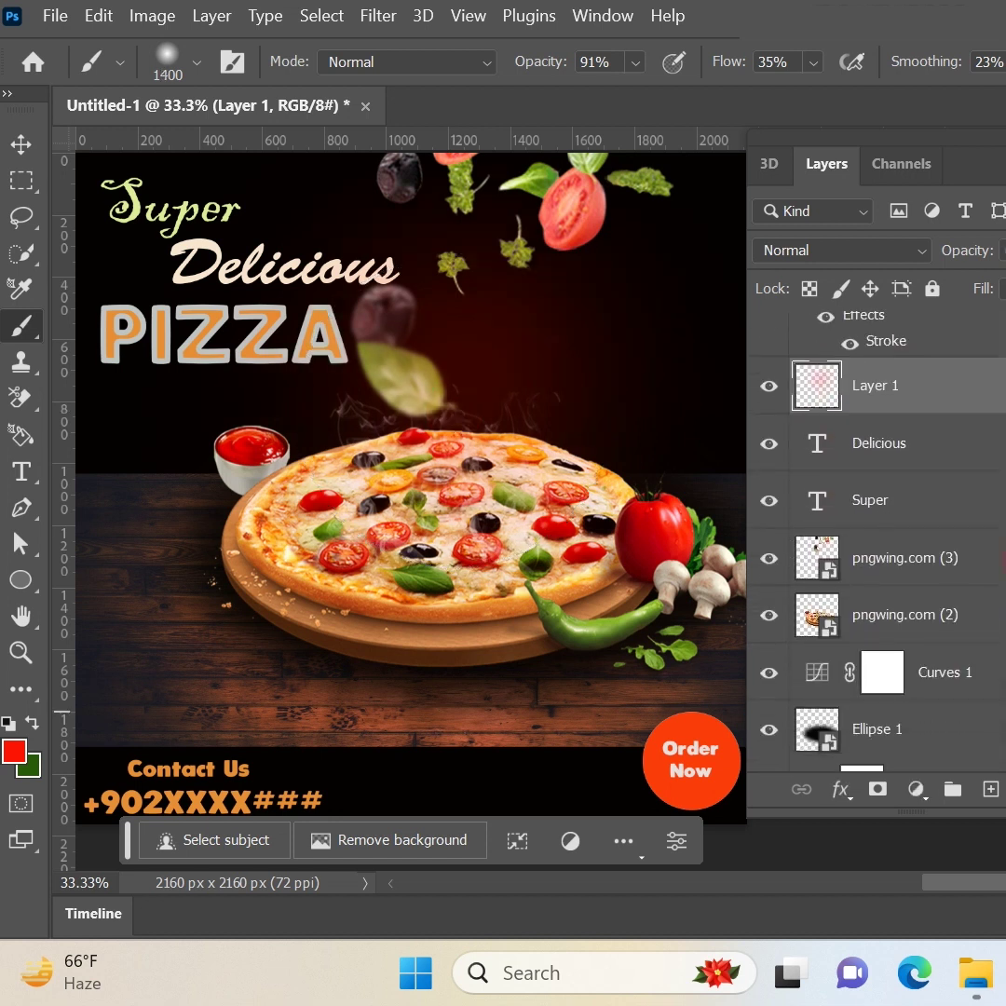
drag(894, 396, 904, 610)
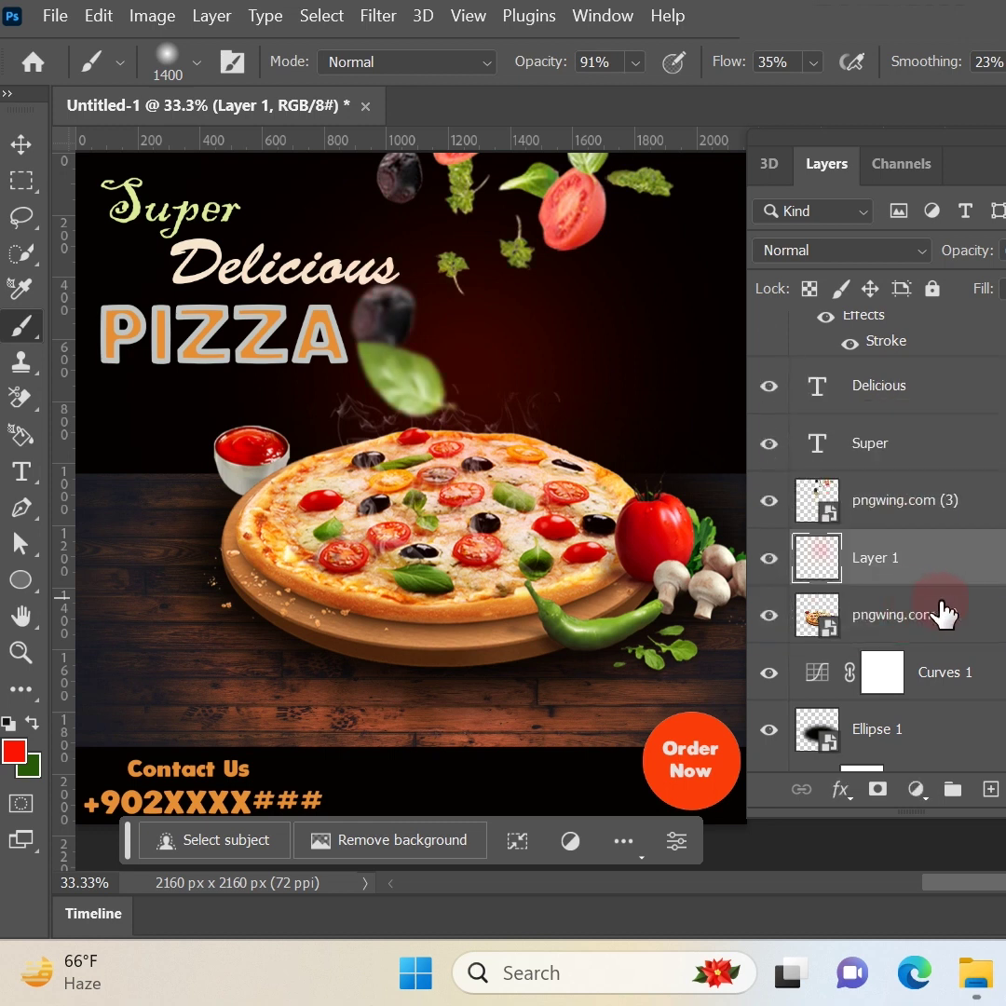
- Select the phone number text and sample white to recolour it
key(v)
click(216, 816)
key(i)
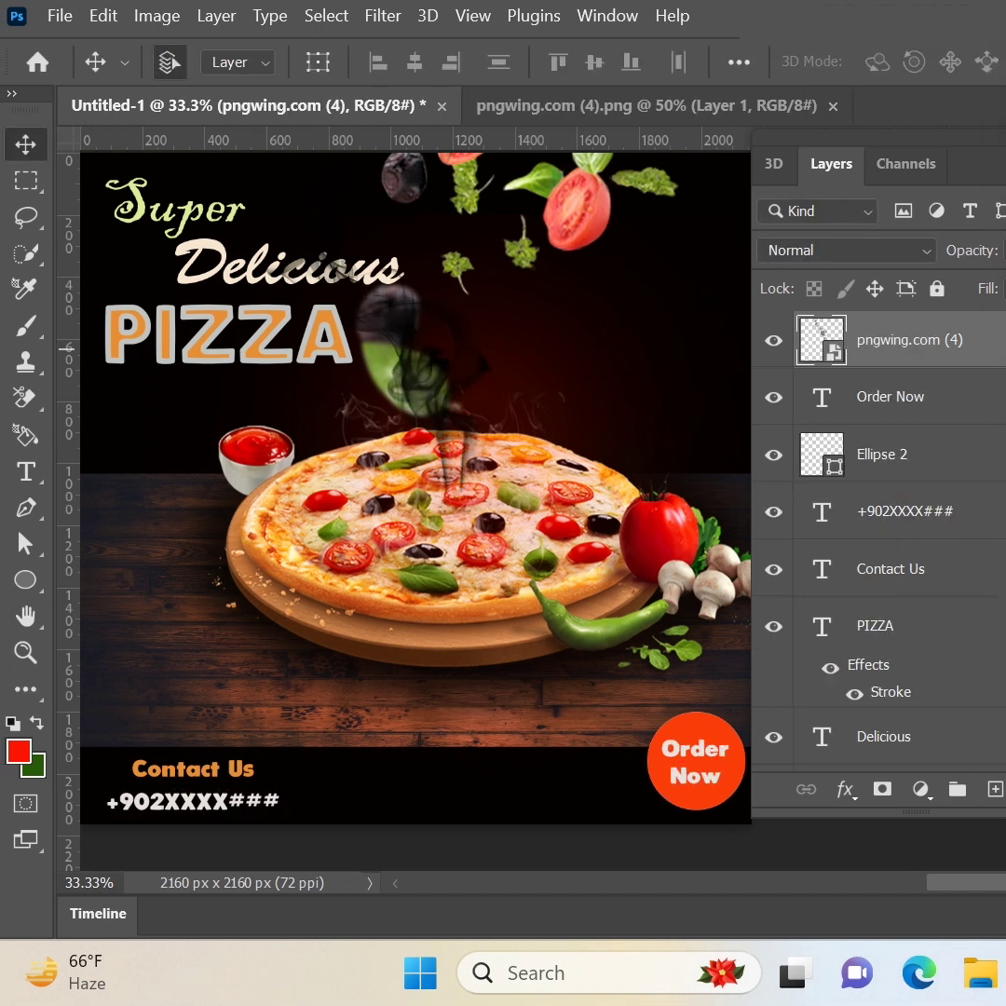
- Apply a white Color Overlay layer style to the smoke image
double_click(940, 339)
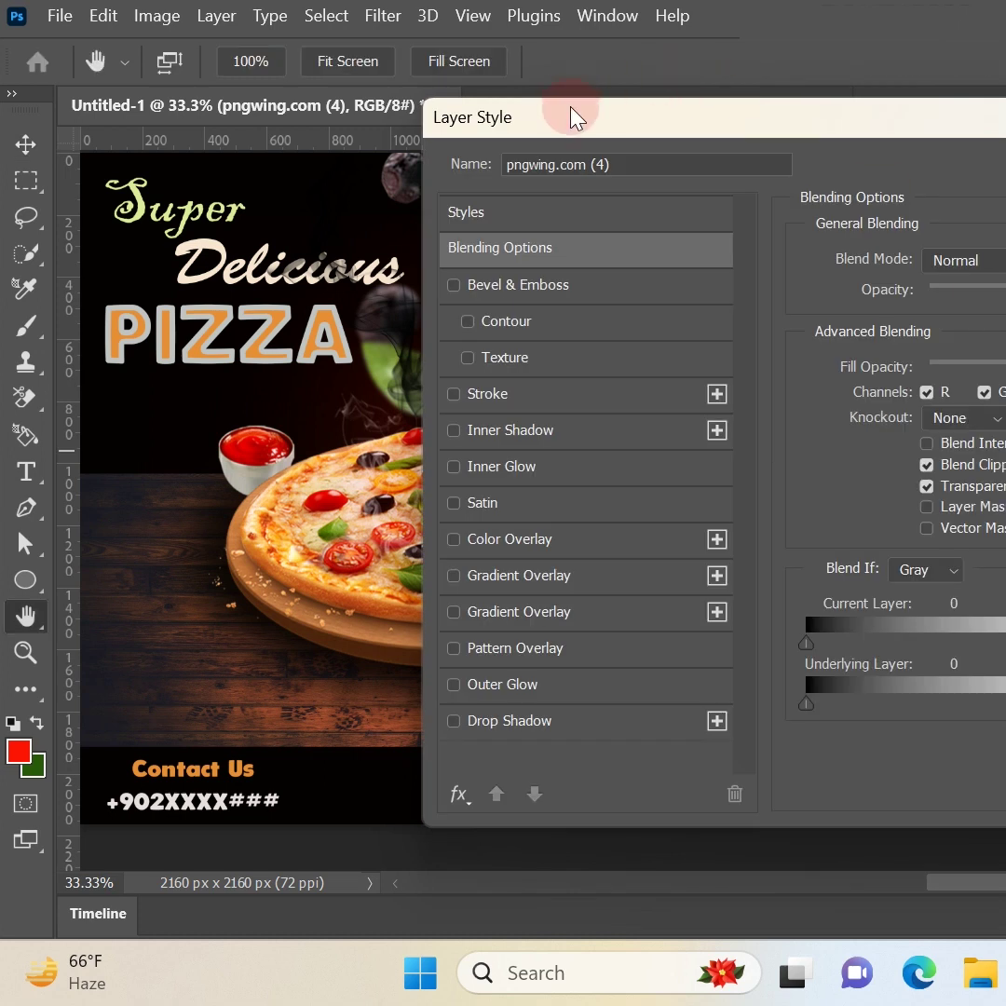
drag(571, 119, 1005, 117)
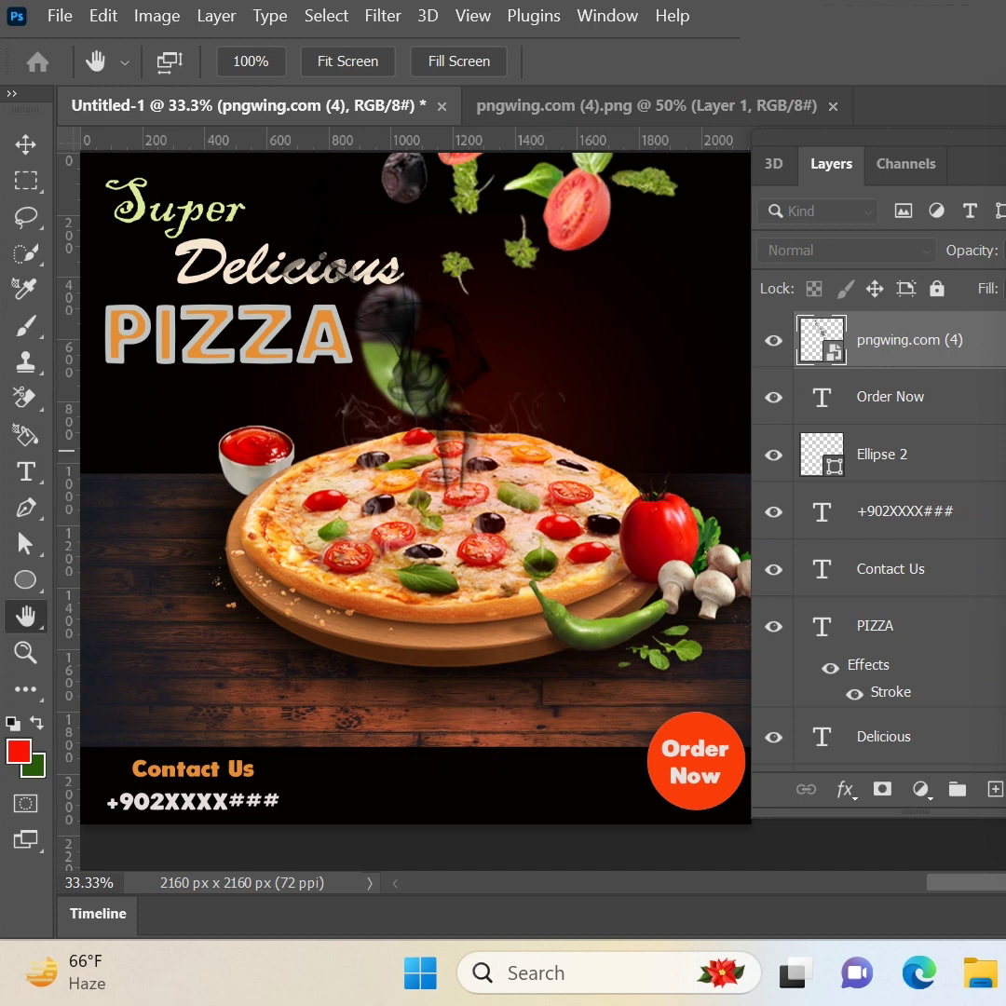
key(Return)
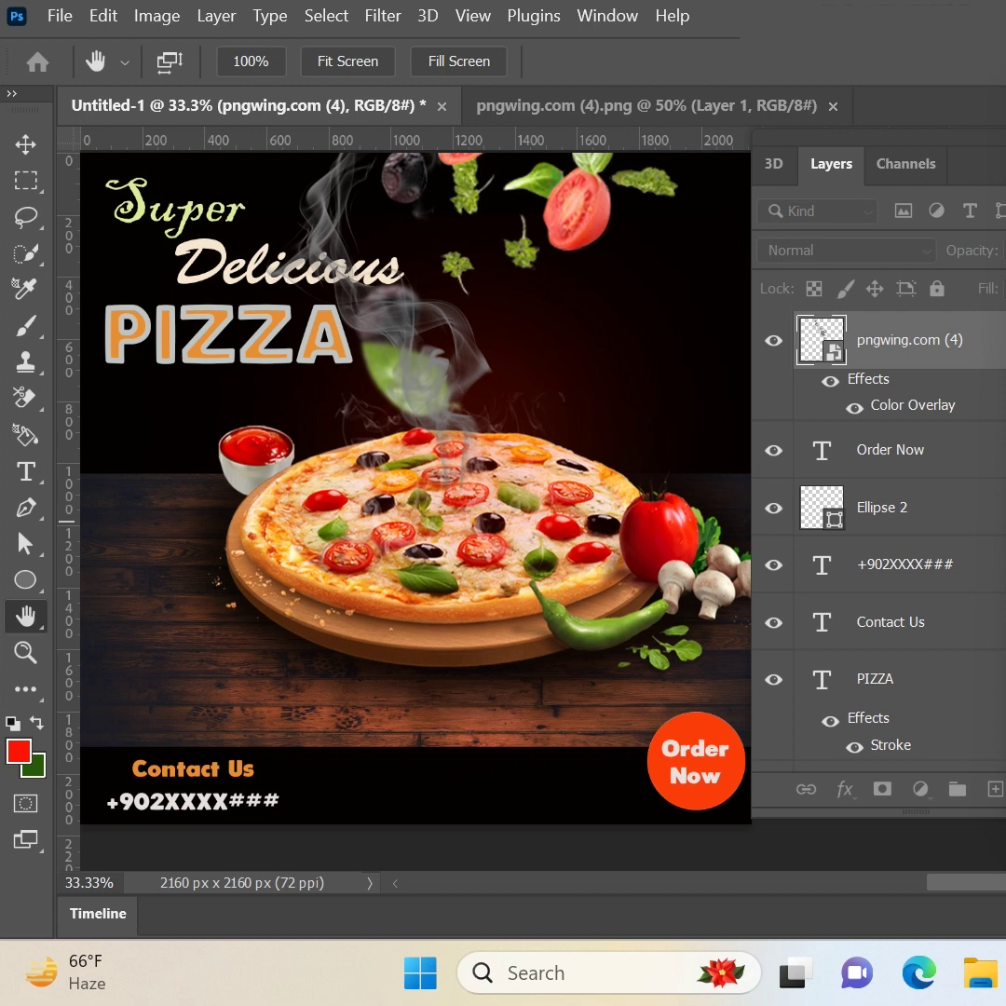
- Rasterize the smoke layer and erase it over the pizza with a 500 px Eraser
right_click(25, 397)
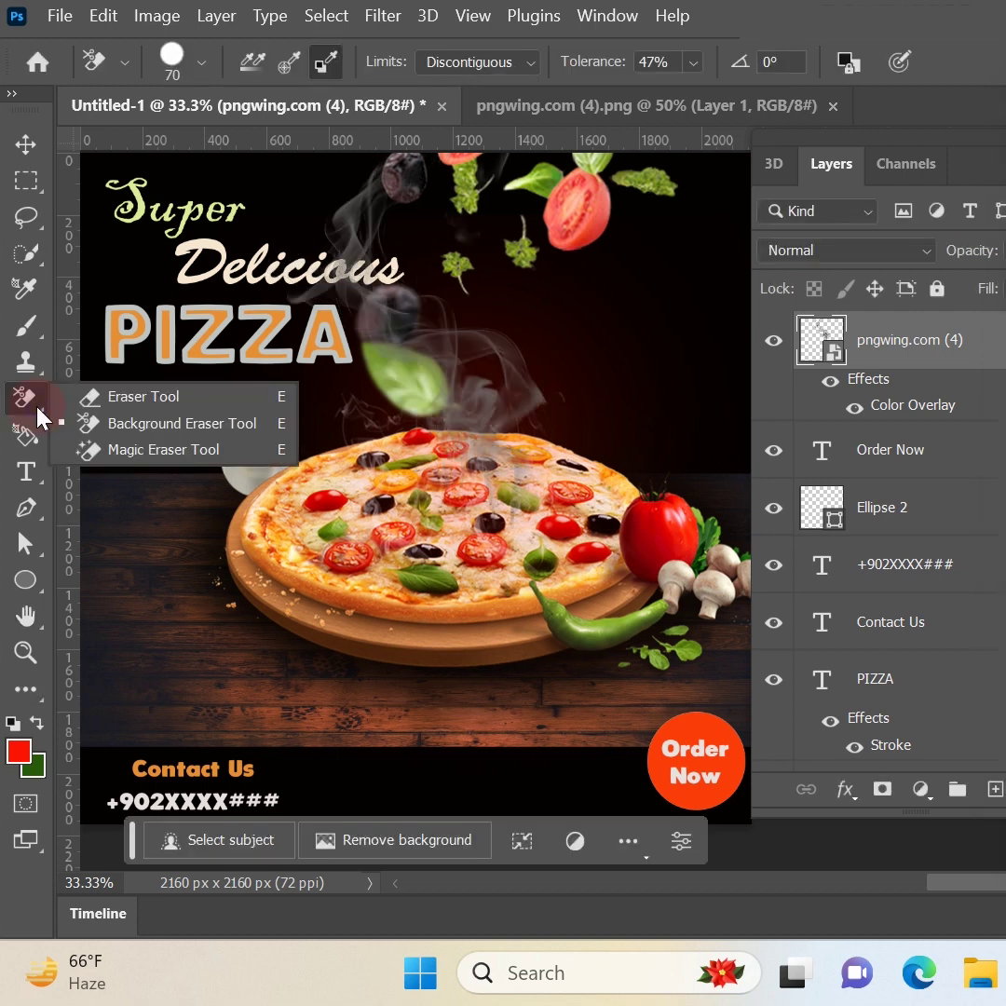
click(131, 399)
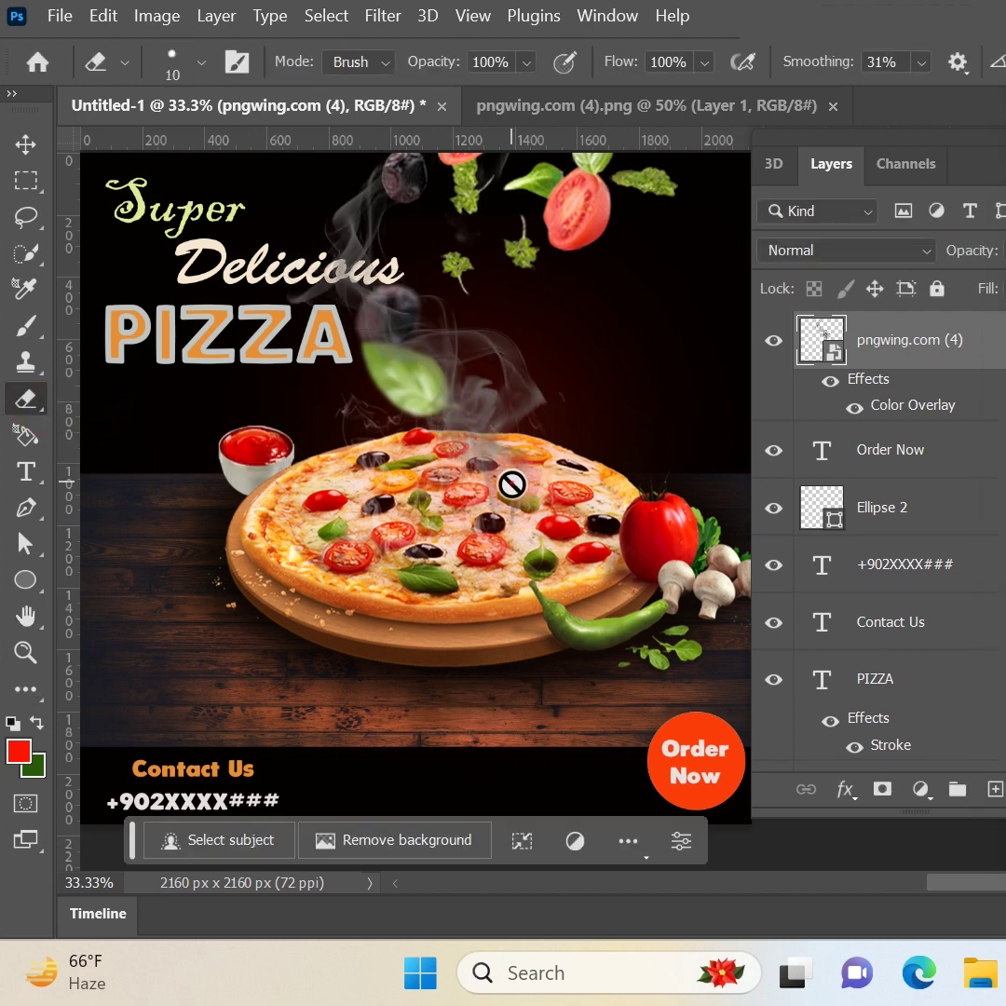
click(512, 498)
click(880, 403)
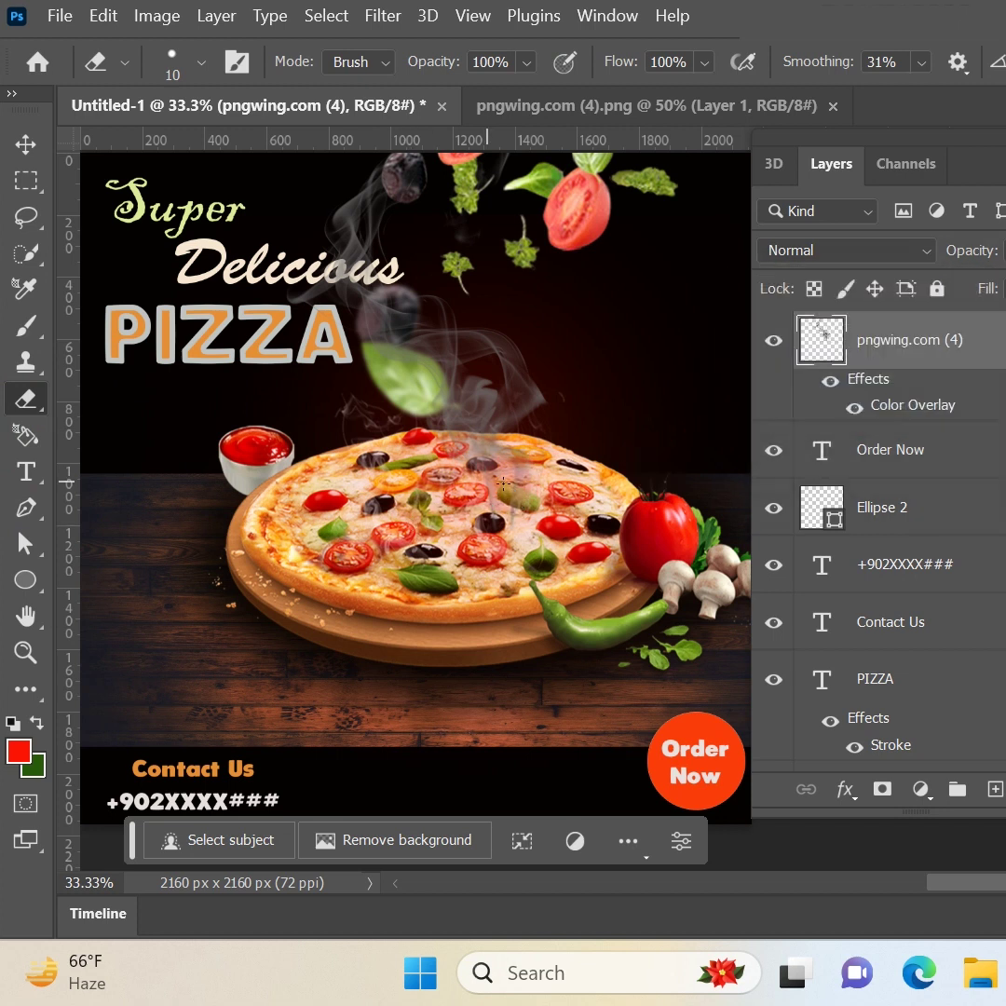
key(bracketright)
key(bracketright)
key(bracketright)
key(bracketright)
key(bracketright)
key(bracketright)
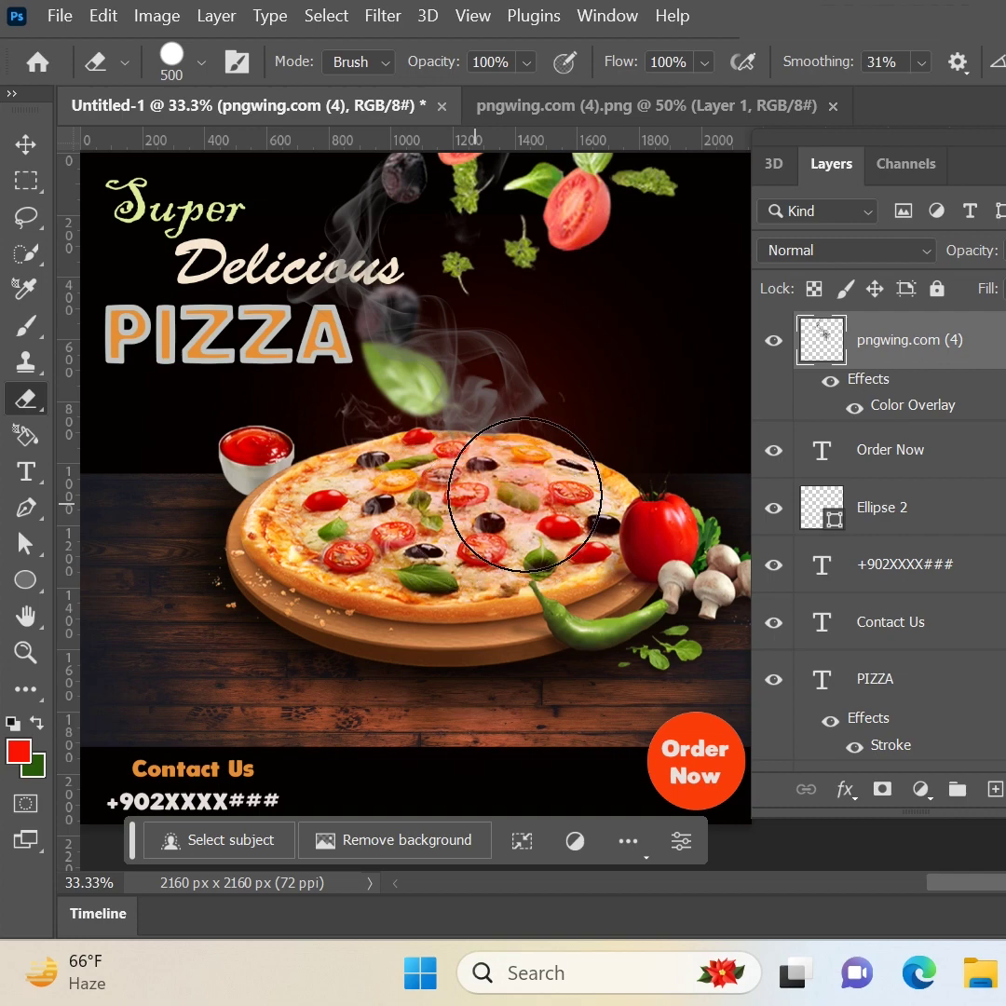